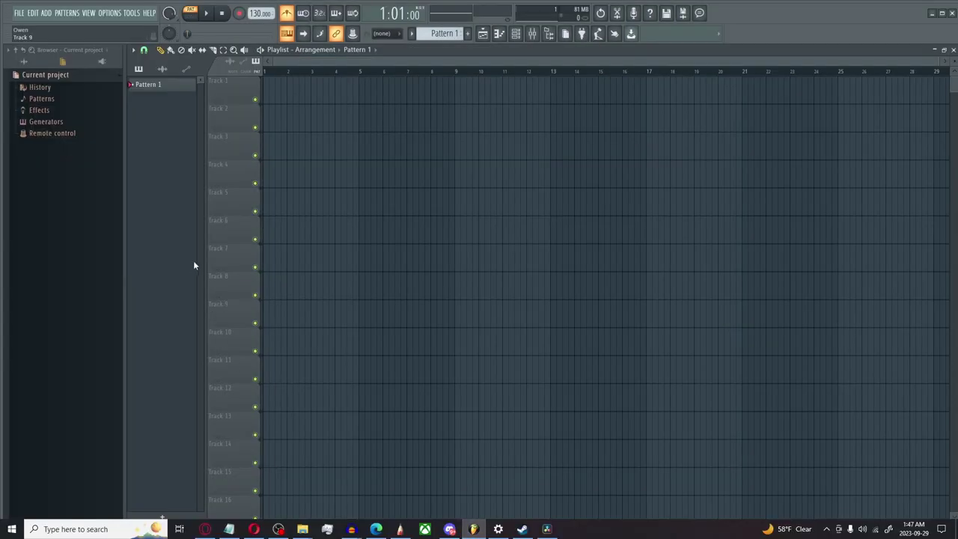
# Step: Show the Channel rack and place the Kick sample as an audio clip at bar 1 of playlist Track 1
pyautogui.click(74, 14)
pyautogui.moveTo(91, 17)
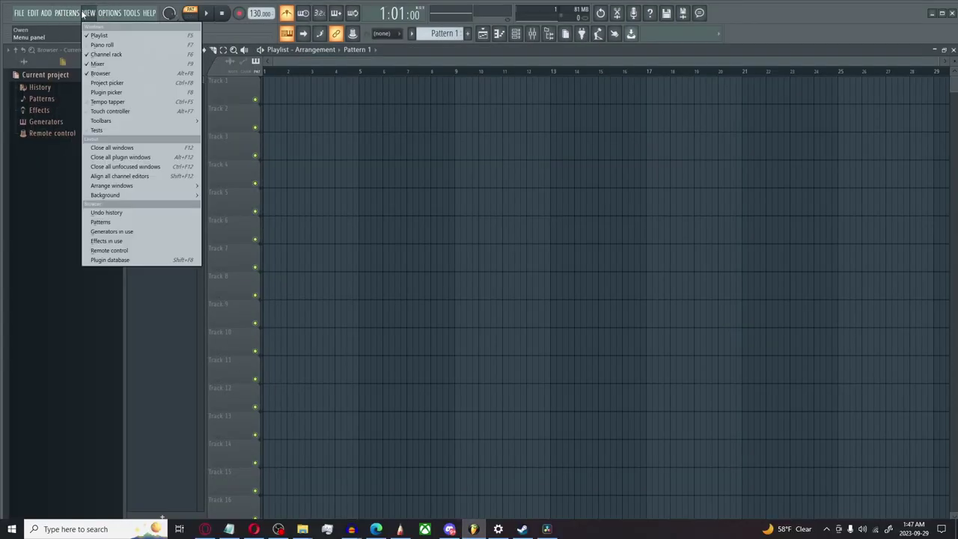
pyautogui.click(101, 55)
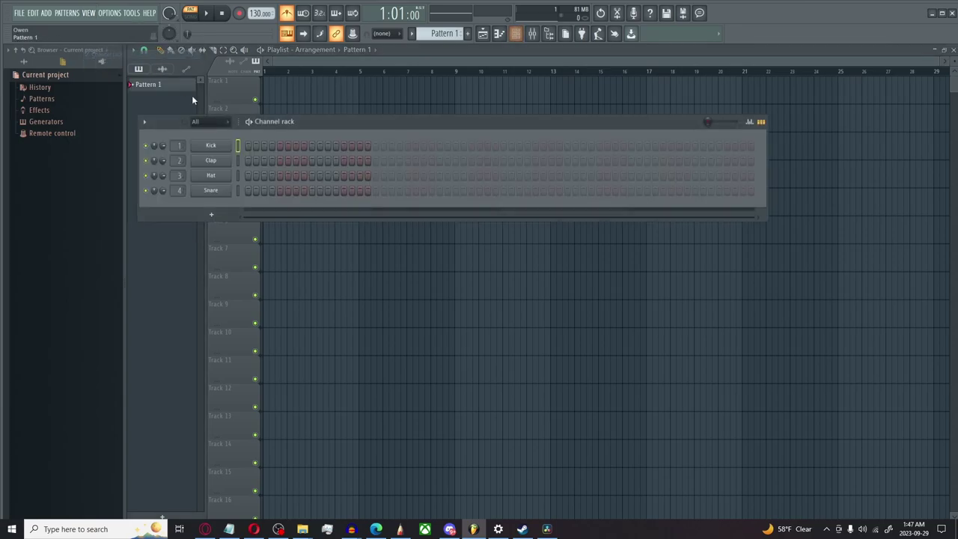
pyautogui.click(211, 145)
pyautogui.moveTo(241, 307); pyautogui.dragTo(268, 91)
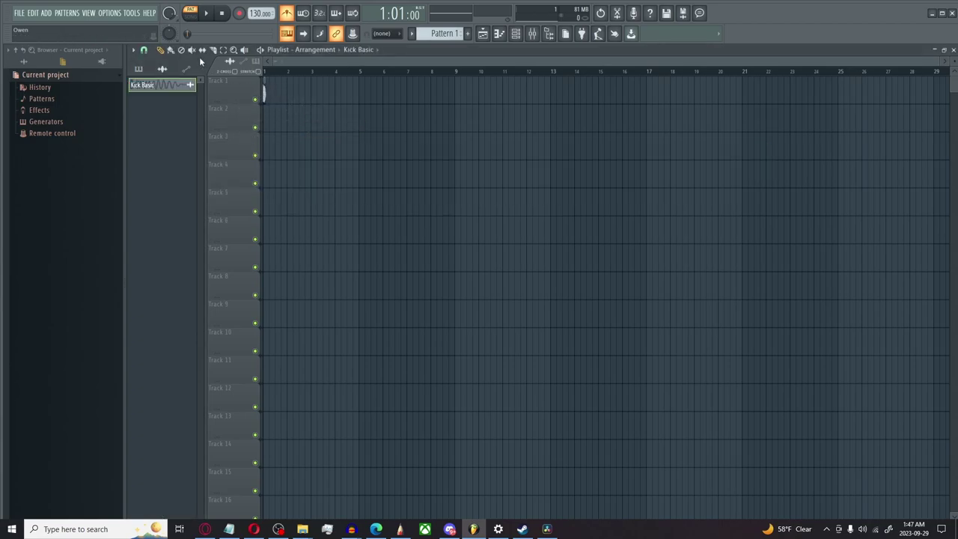
# Step: Switch all audio clips to realtime stretching and accept the confirmation
pyautogui.click(131, 13)
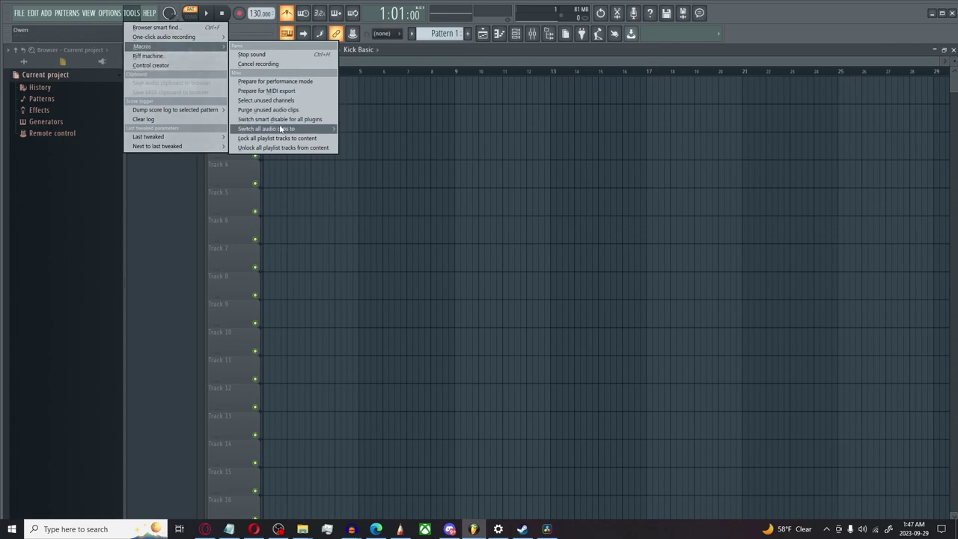
pyautogui.moveTo(281, 129)
pyautogui.click(360, 129)
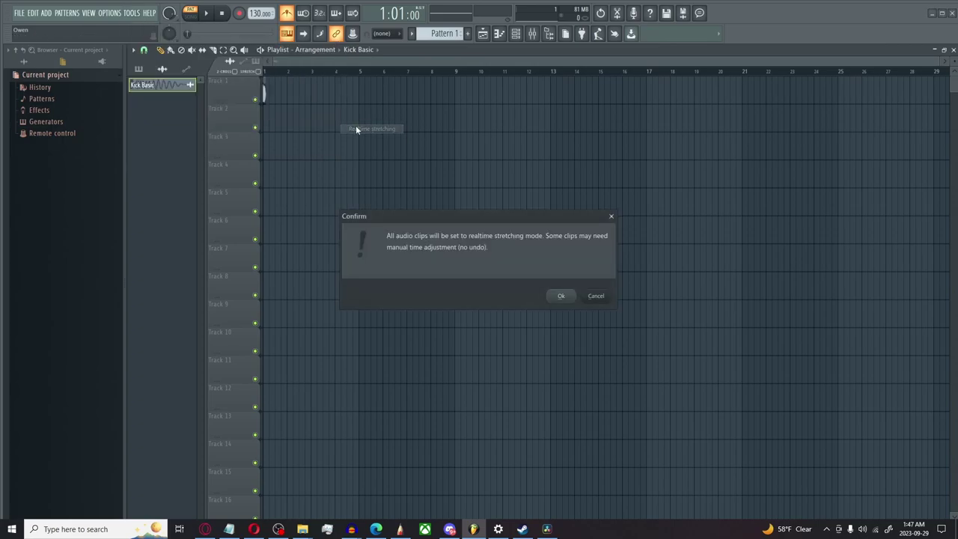
pyautogui.click(561, 297)
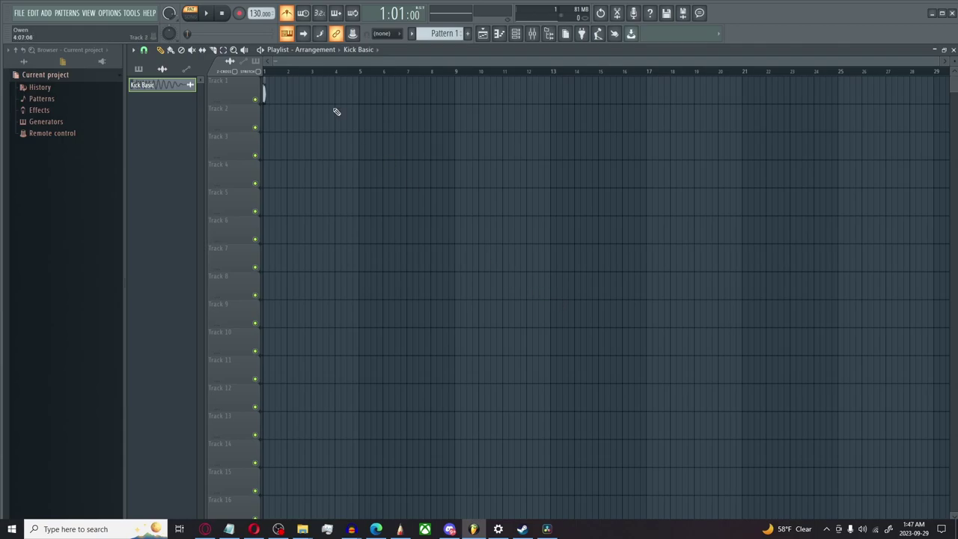
# Step: Initialize the song with the current tempo and create an automation clip for the tempo
pyautogui.rightClick(256, 12)
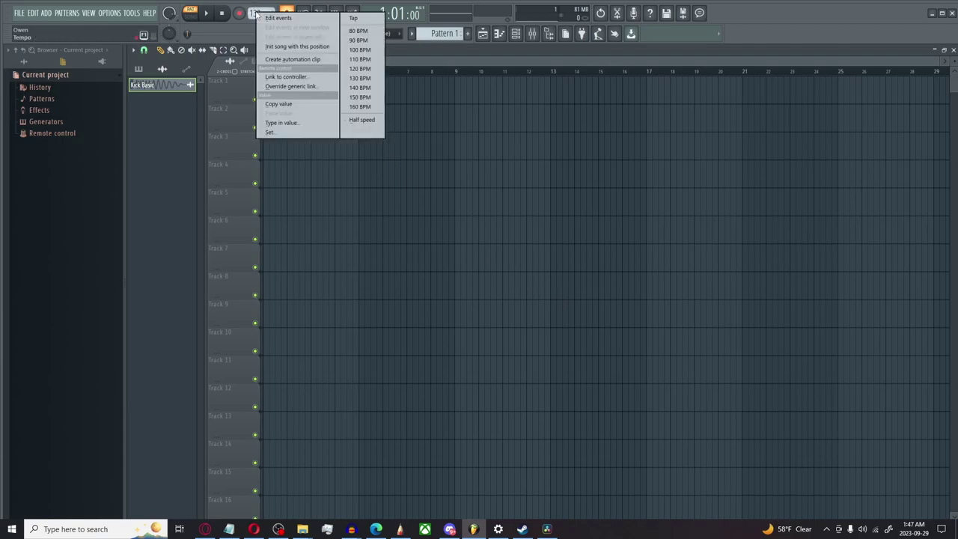
pyautogui.click(296, 46)
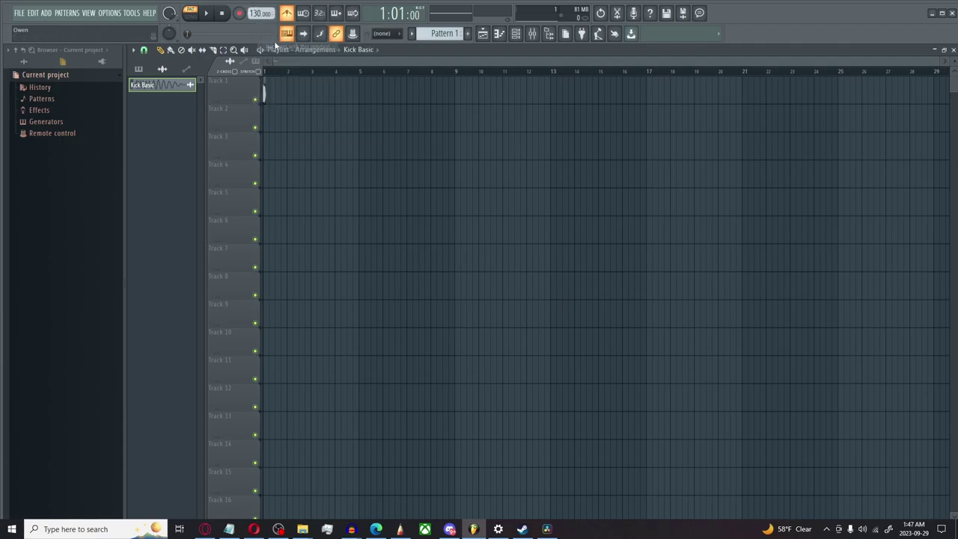
pyautogui.rightClick(256, 12)
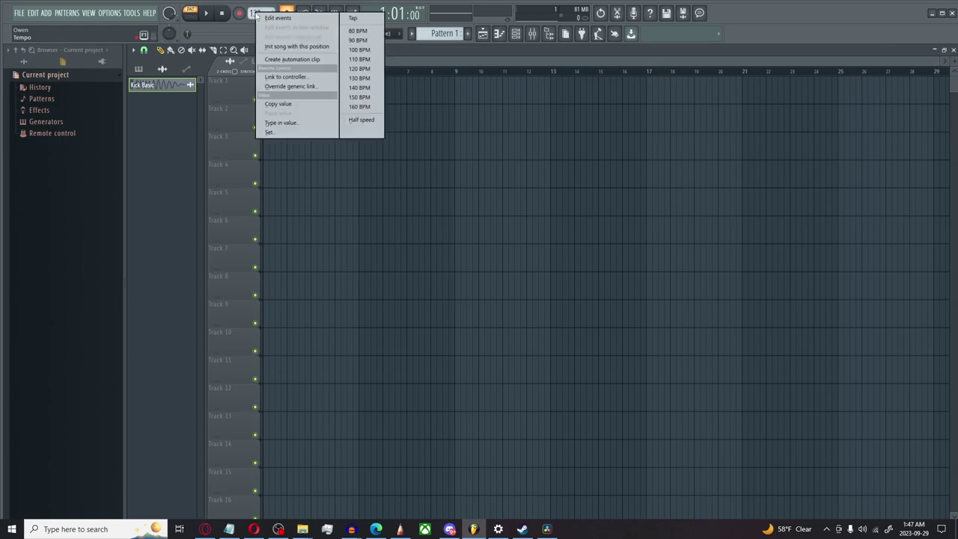
pyautogui.click(291, 59)
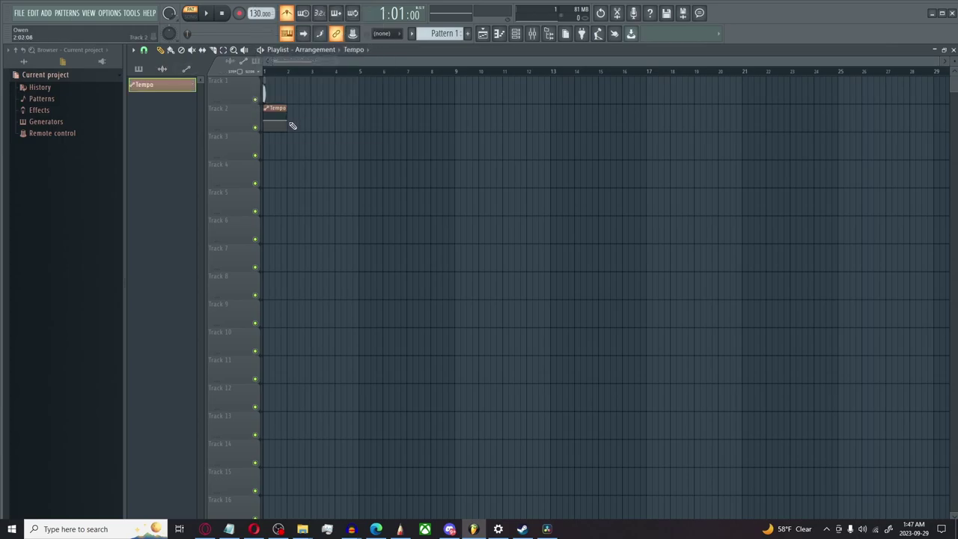
# Step: Set the project tempo to 115 BPM, copy its value and paste it onto the end point of the Tempo clip
pyautogui.moveTo(938, 62); pyautogui.dragTo(431, 76)
pyautogui.moveTo(255, 14); pyautogui.dragTo(255, 21)
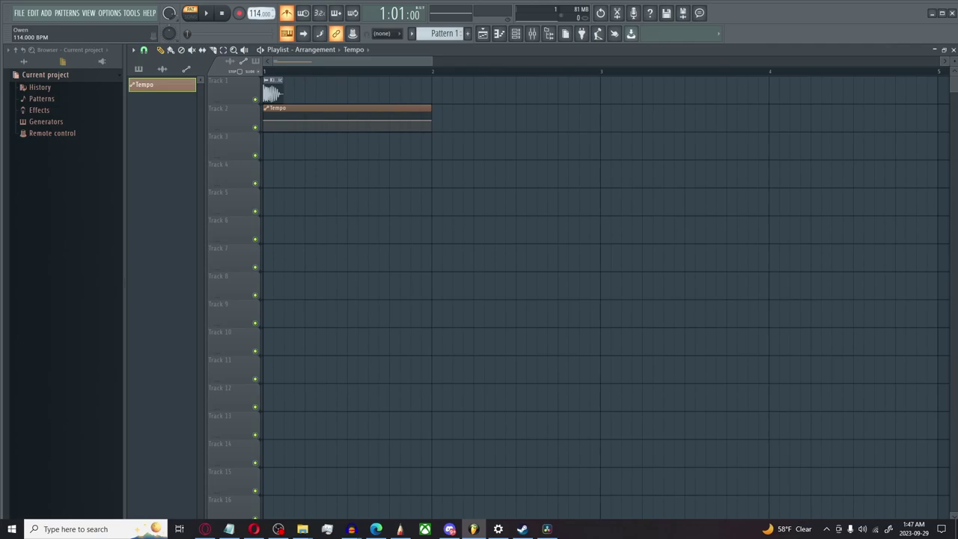
pyautogui.rightClick(257, 14)
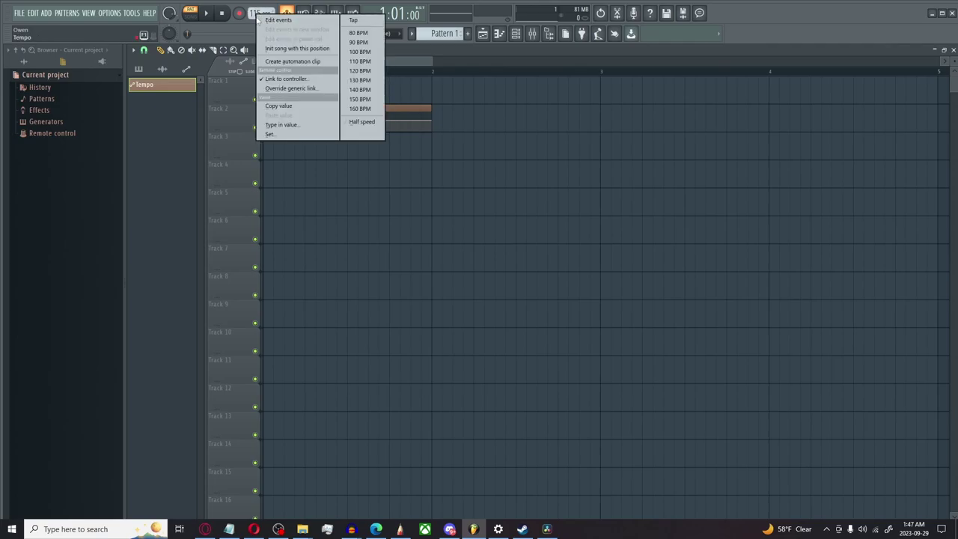
pyautogui.click(295, 106)
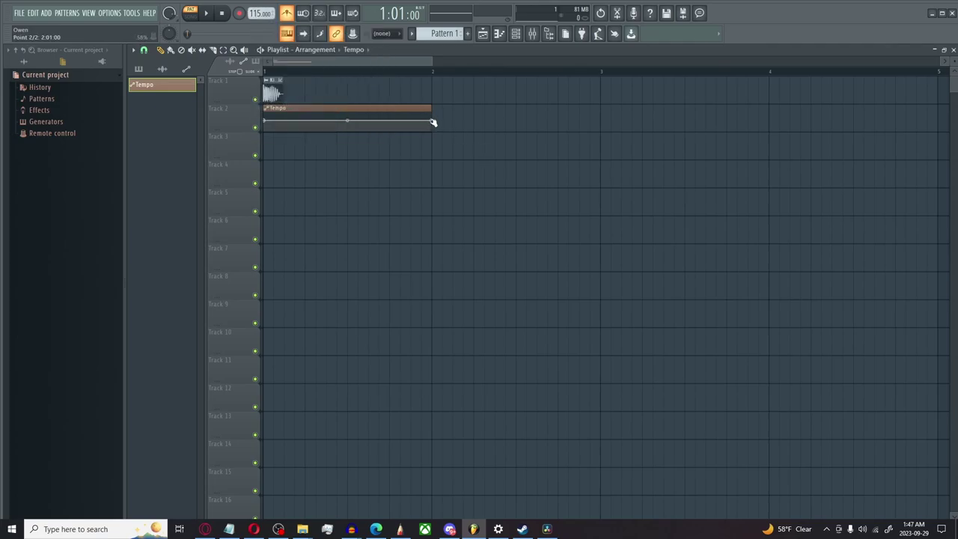
pyautogui.moveTo(432, 63); pyautogui.dragTo(345, 73)
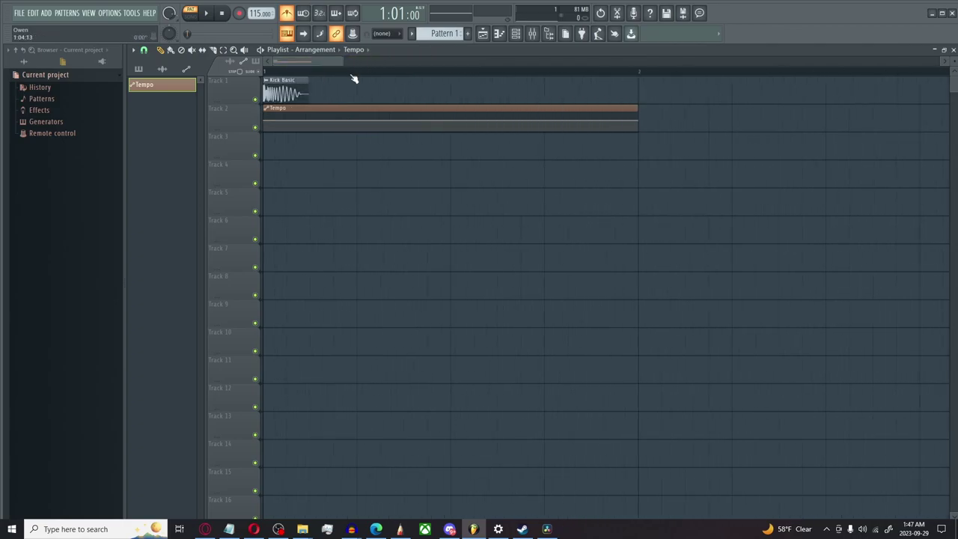
pyautogui.rightClick(645, 121)
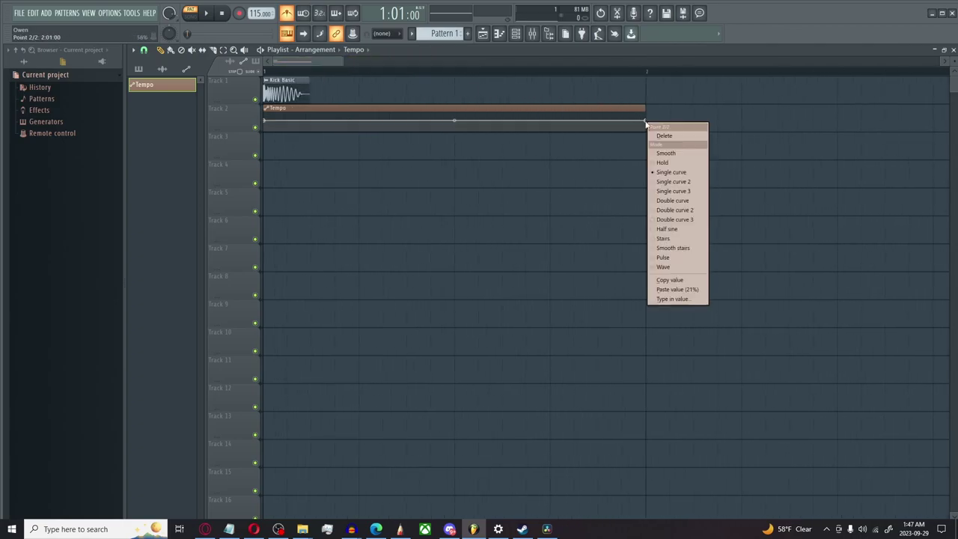
pyautogui.click(685, 290)
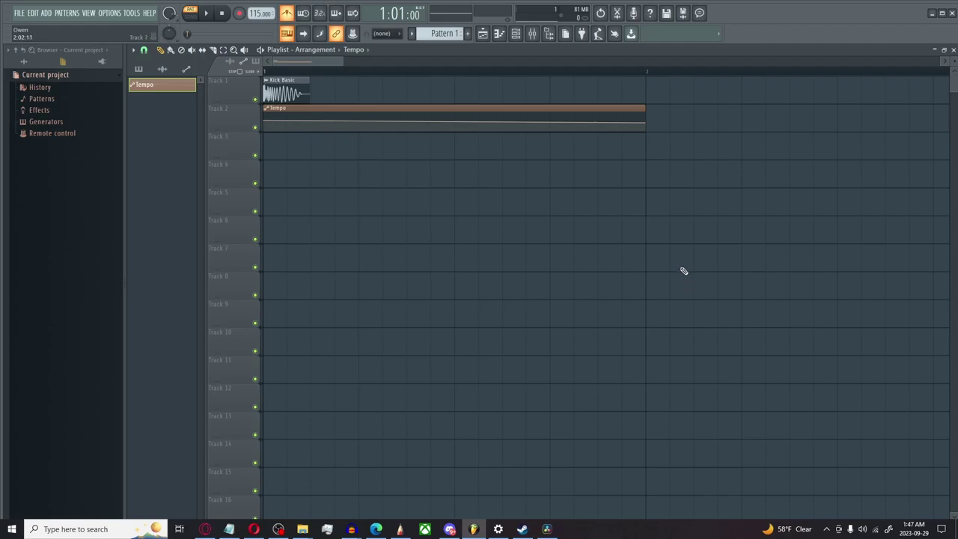
# Step: Set the tempo to 101 BPM, create a second tempo automation clip and move it to bar 2 of Track 2
pyautogui.moveTo(343, 61); pyautogui.dragTo(512, 73)
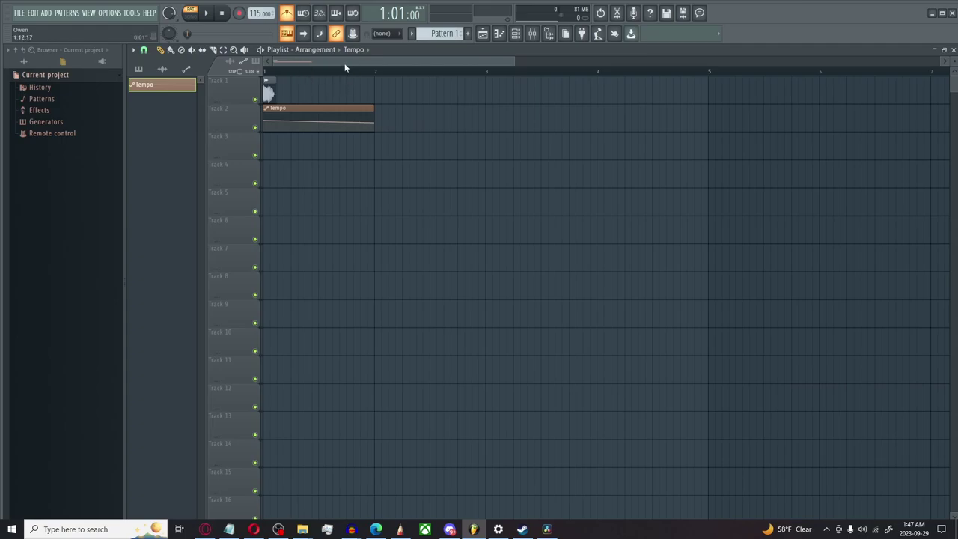
pyautogui.moveTo(255, 13); pyautogui.dragTo(255, 27)
pyautogui.rightClick(256, 14)
pyautogui.click(291, 61)
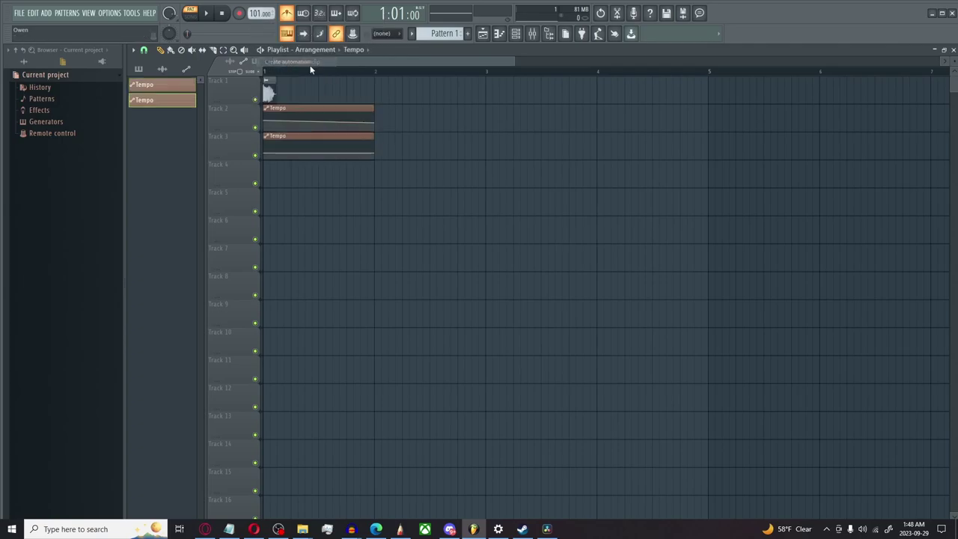
pyautogui.moveTo(294, 136); pyautogui.dragTo(406, 102)
# Step: Copy the 101 BPM tempo value and paste it onto the start and end points of the second Tempo clip
pyautogui.rightClick(259, 13)
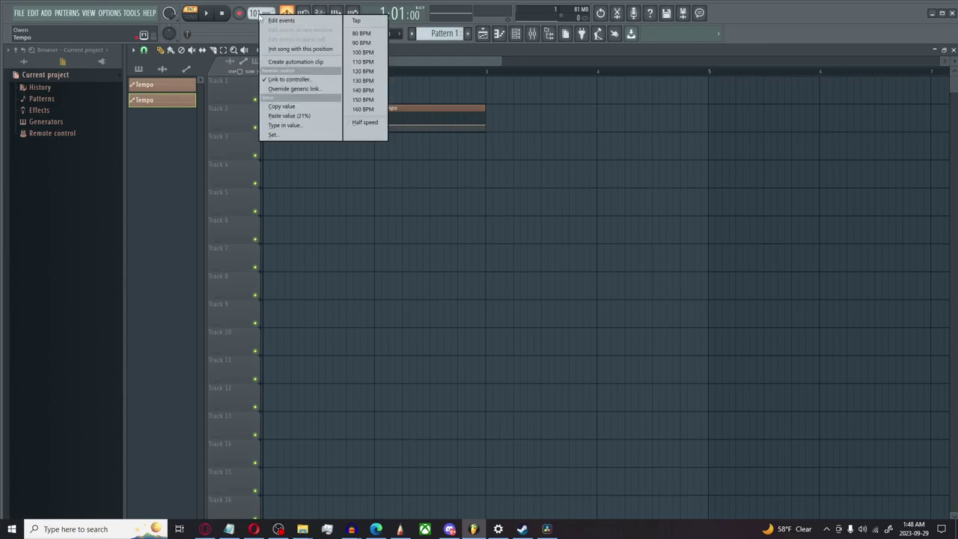
pyautogui.click(291, 110)
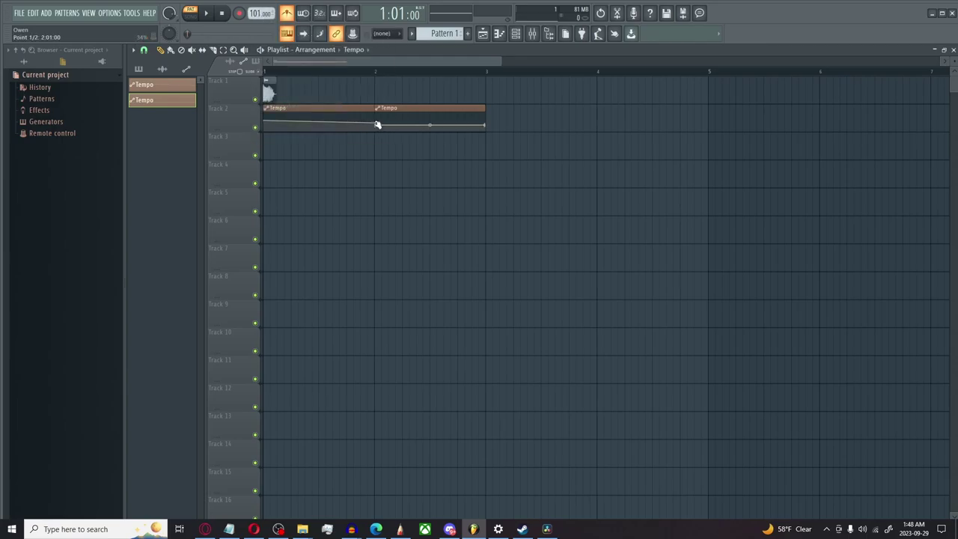
pyautogui.rightClick(376, 127)
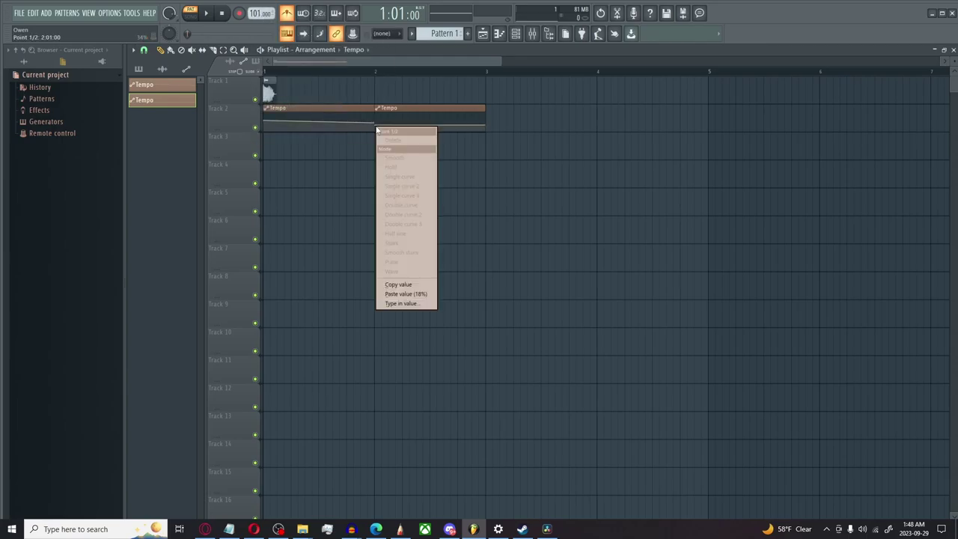
pyautogui.click(405, 293)
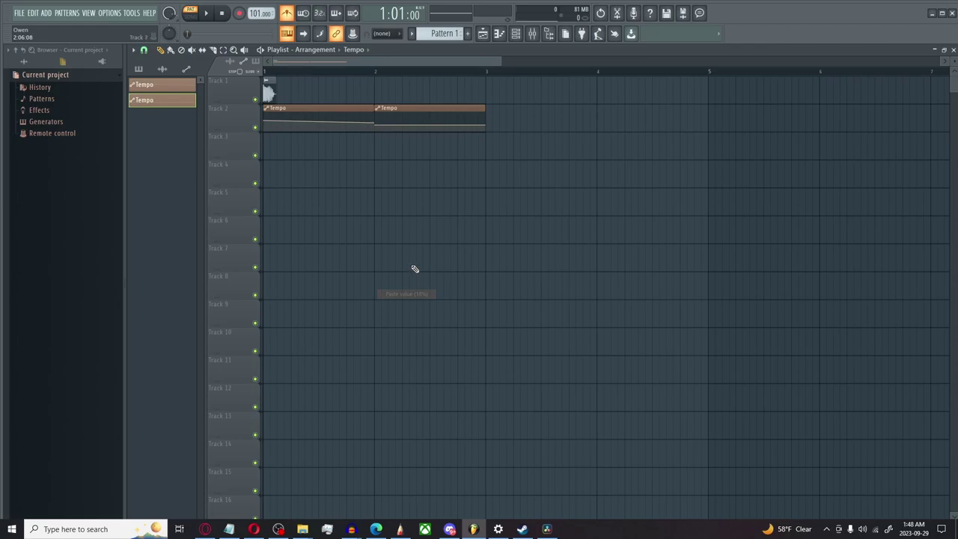
pyautogui.rightClick(487, 126)
pyautogui.click(516, 293)
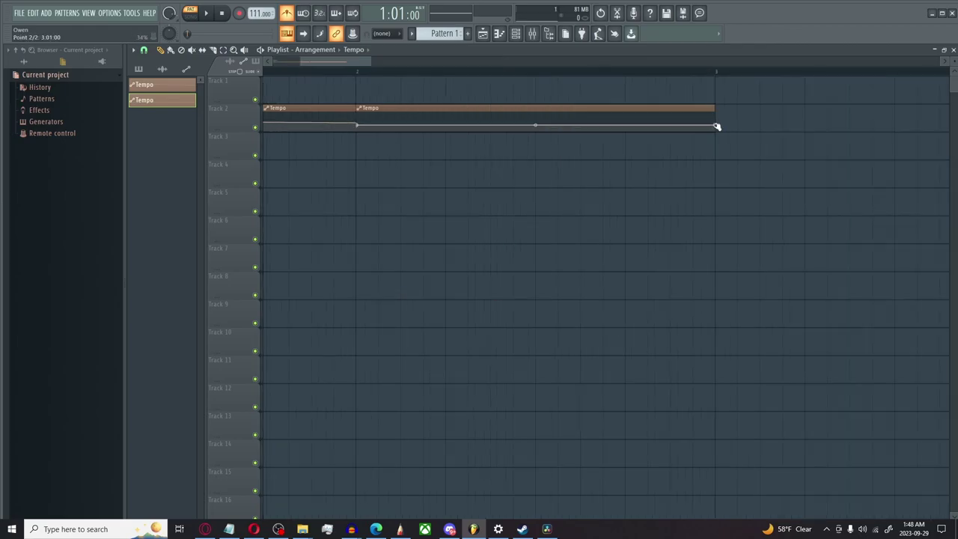
pyautogui.rightClick(718, 126)
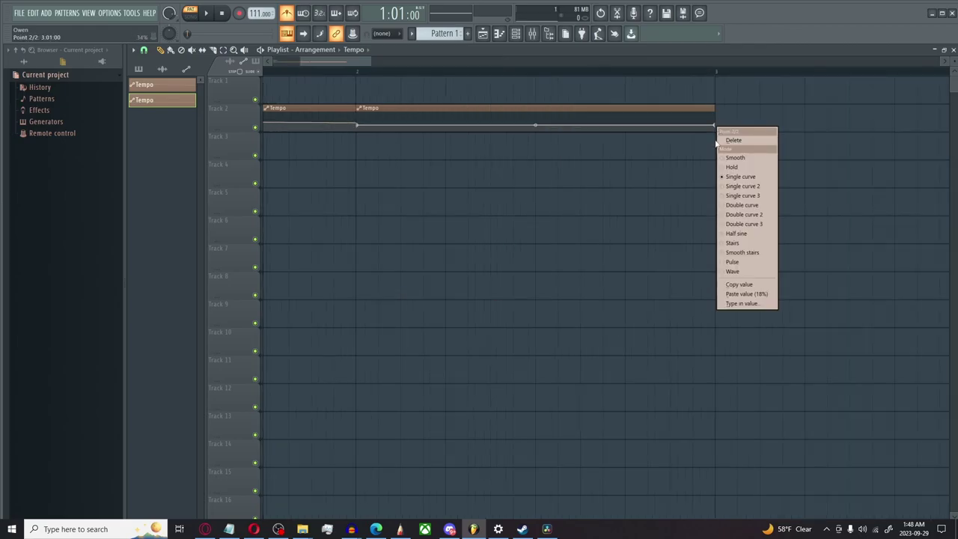
pyautogui.click(747, 294)
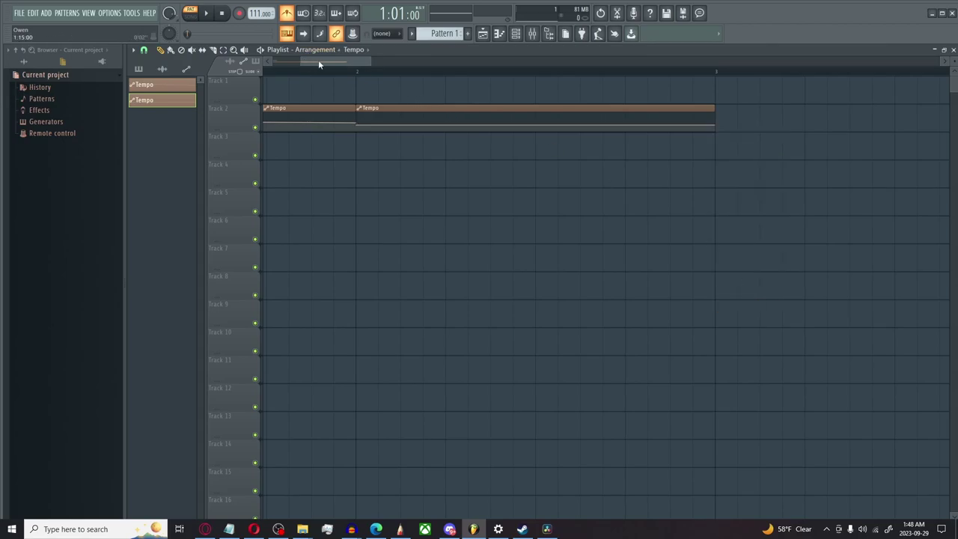
# Step: Delete the Kick Basic audio clip from Track 1
pyautogui.moveTo(319, 62); pyautogui.dragTo(251, 73)
pyautogui.moveTo(344, 62); pyautogui.dragTo(448, 61)
pyautogui.rightClick(279, 95)
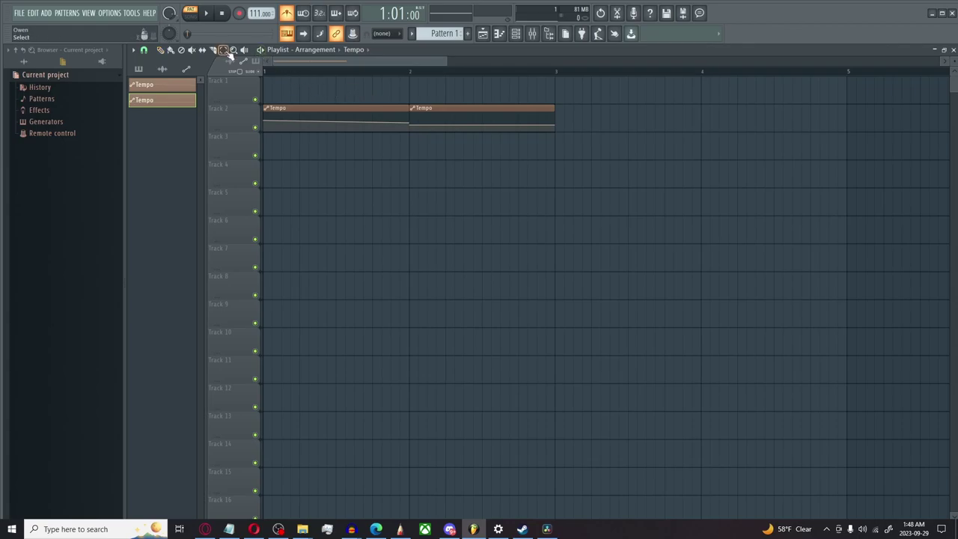
# Step: Select both Tempo clips on Track 2 and duplicate the pair five times so the clips fill bars 1 to 12
pyautogui.moveTo(573, 118); pyautogui.dragTo(267, 137)
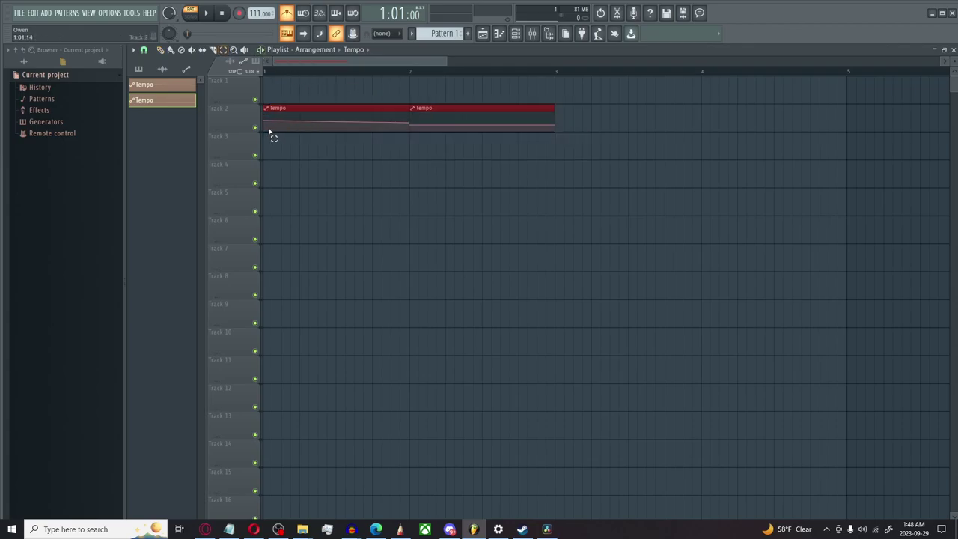
pyautogui.hotkey('ctrl', 'b')
pyautogui.hotkey('ctrl', 'b')
pyautogui.hotkey('ctrl', 'b')
pyautogui.hotkey('ctrl', 'b')
pyautogui.hotkey('ctrl', 'b')
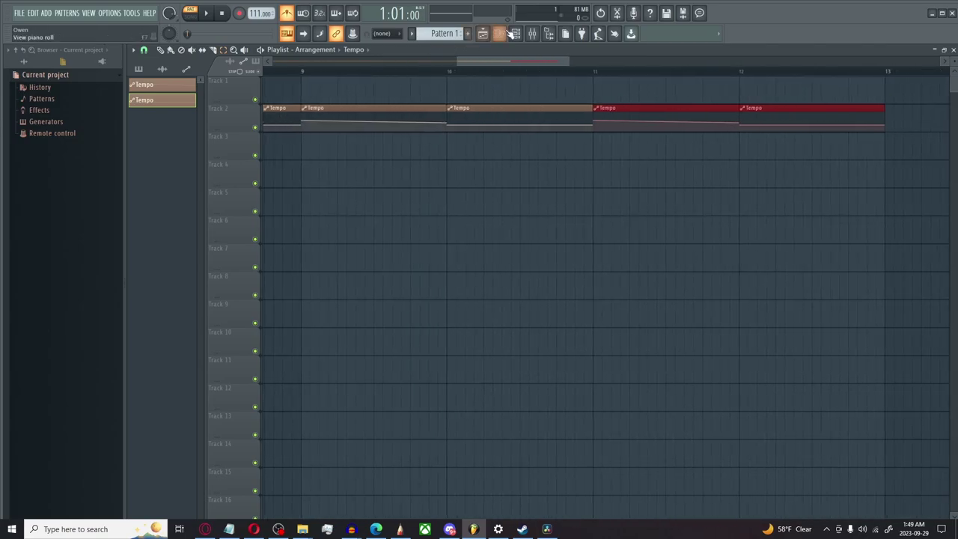
pyautogui.scroll(-4, 625, 72)
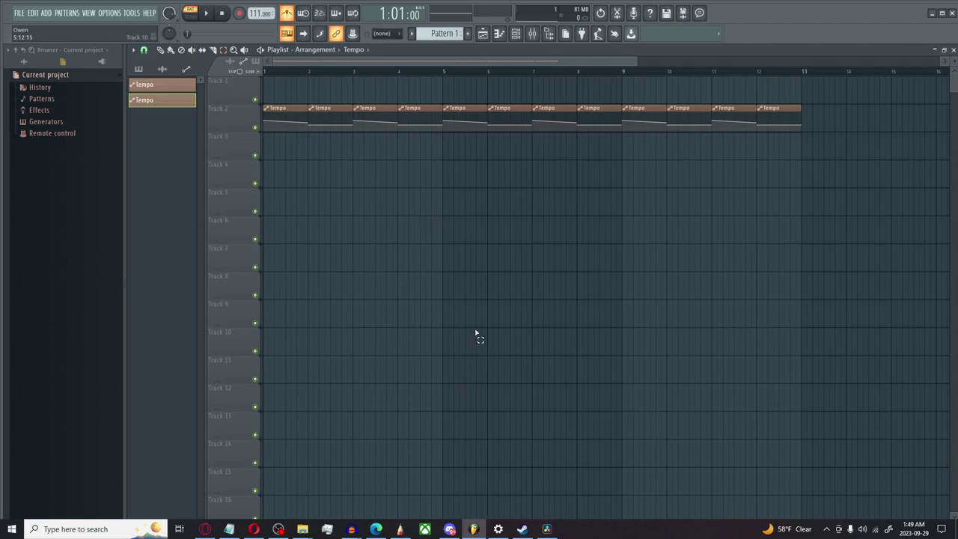
# Step: Switch to the Audacity window holding the single mono recording and mute its audio track
pyautogui.moveTo(351, 530)
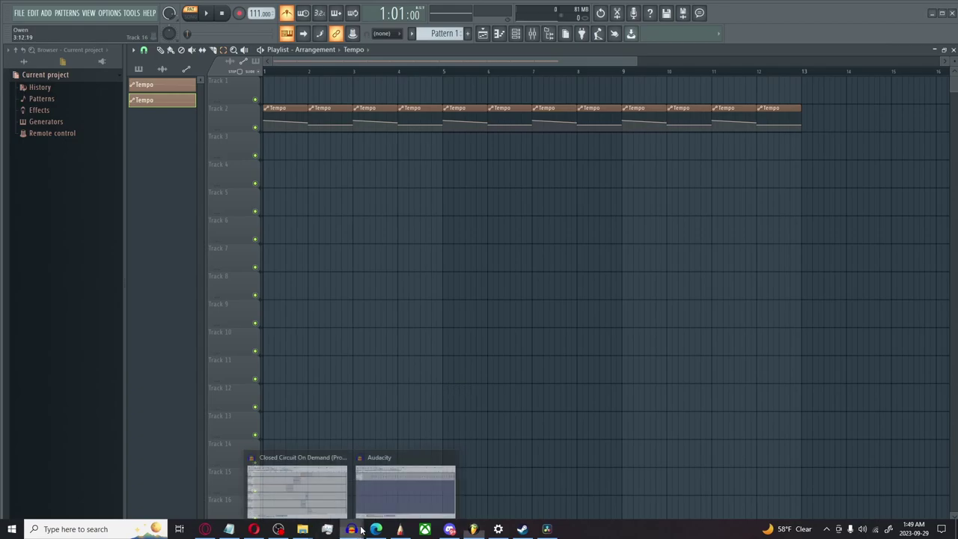
pyautogui.click(421, 506)
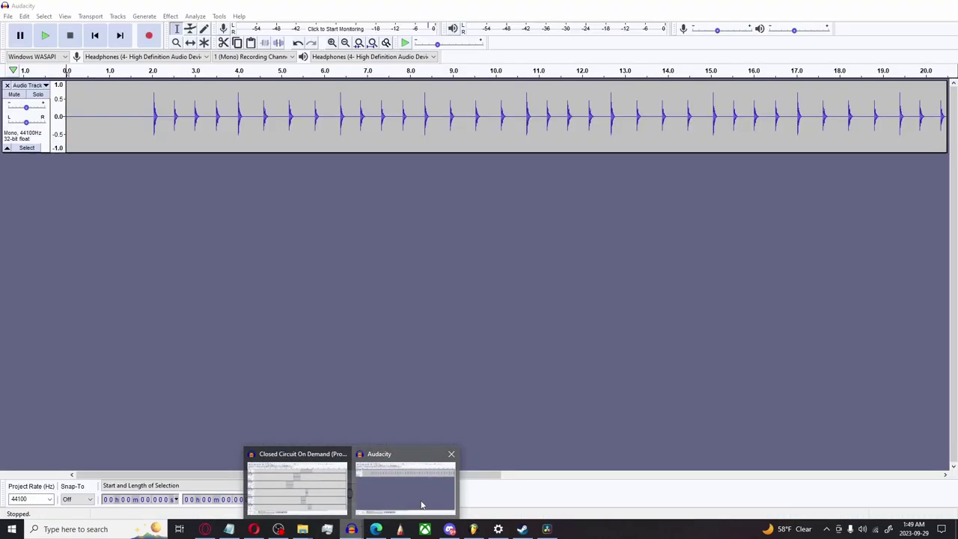
pyautogui.click(17, 95)
# Step: Set the recording device to Headphones (4- High Definition Audio Device) loopback and the recording channels to 2 (Stereo)
pyautogui.click(137, 57)
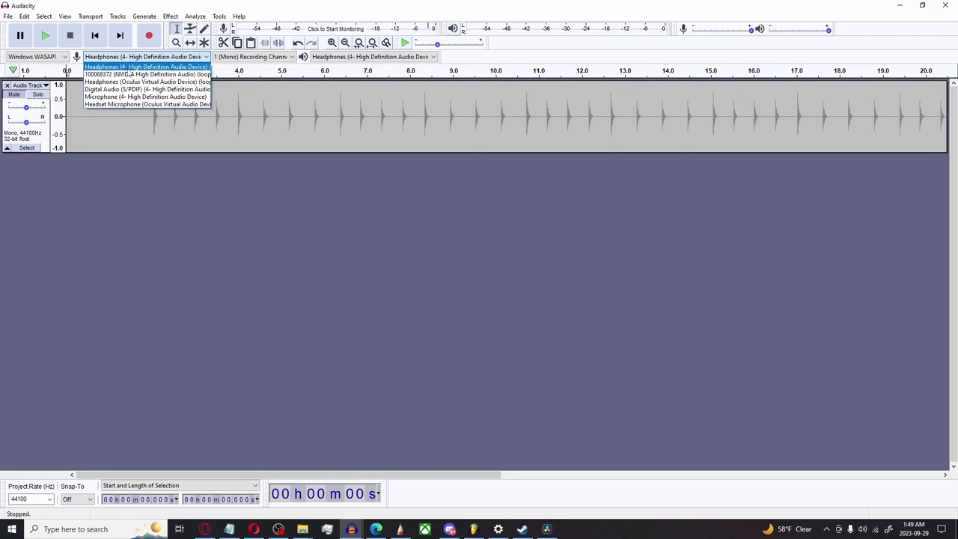
pyautogui.click(131, 65)
pyautogui.click(132, 60)
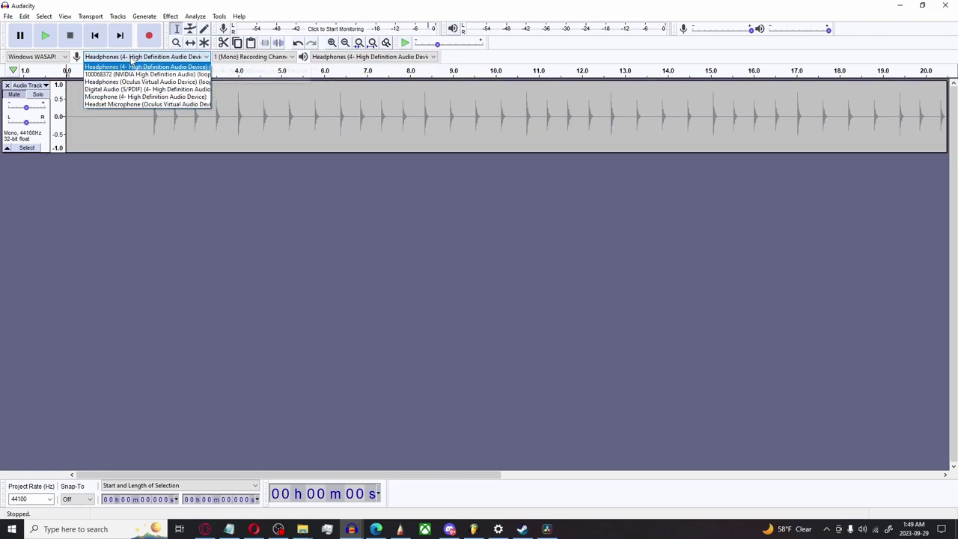
pyautogui.click(133, 62)
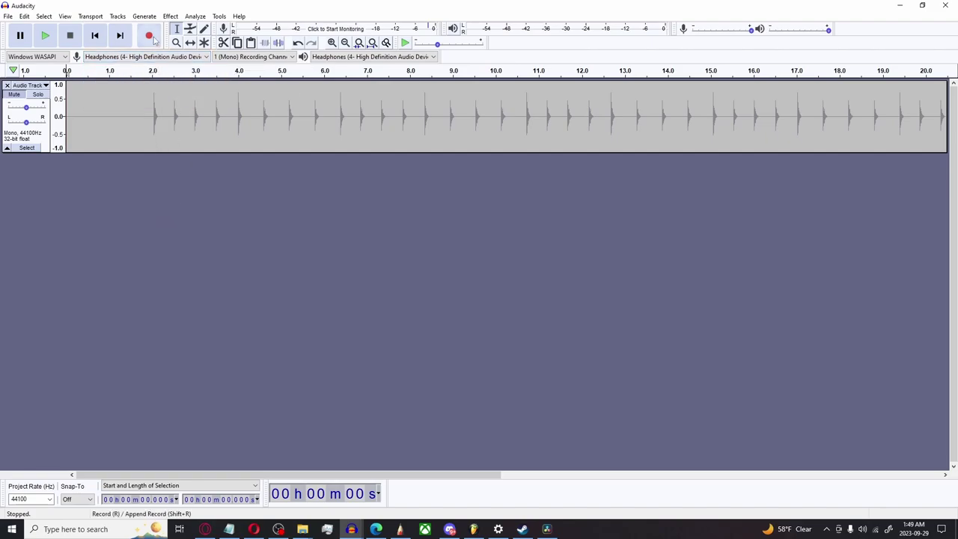
pyautogui.click(235, 60)
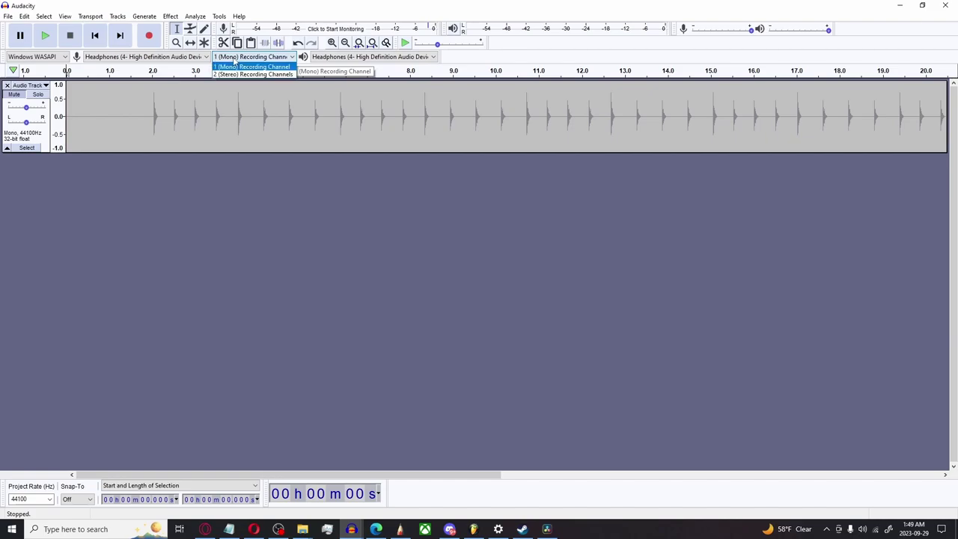
pyautogui.click(236, 73)
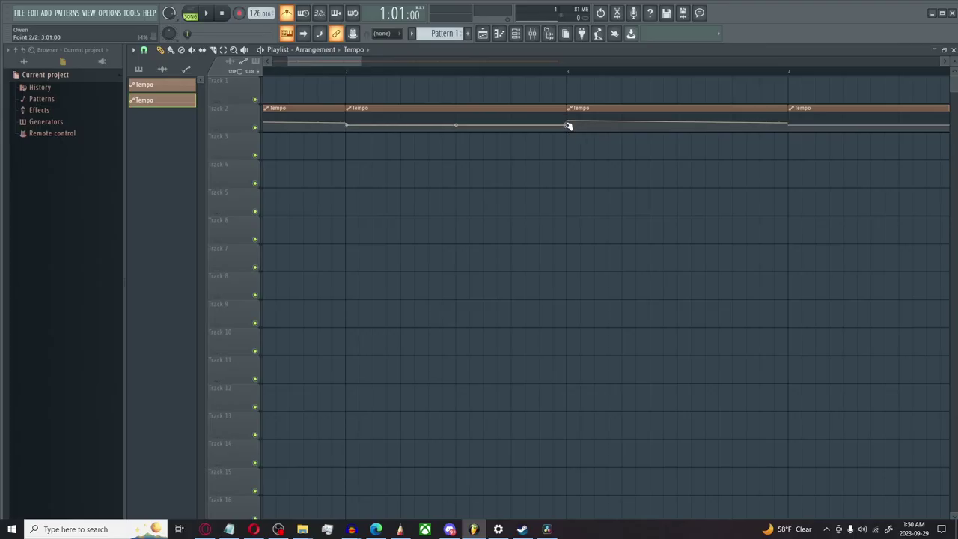
# Step: In FL Studio, set the tempo to 111 BPM, copy that value and paste it onto the second Tempo clip's end point
pyautogui.moveTo(568, 126); pyautogui.dragTo(567, 121)
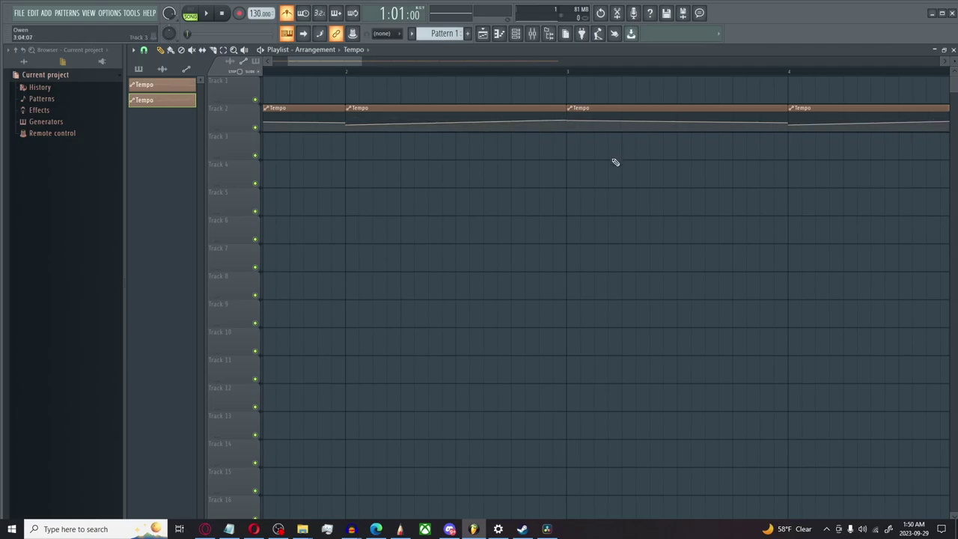
pyautogui.moveTo(258, 14); pyautogui.dragTo(258, 16)
pyautogui.rightClick(259, 14)
pyautogui.click(307, 108)
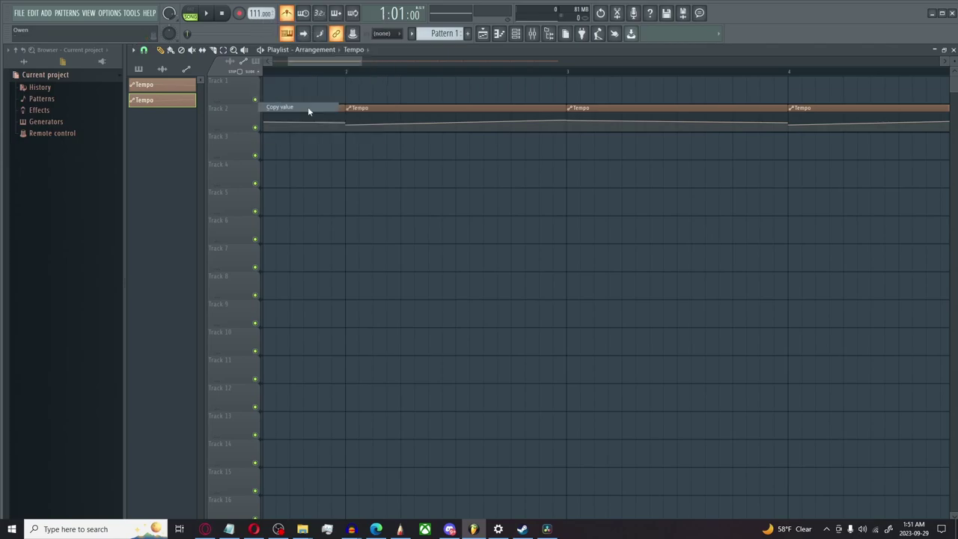
pyautogui.rightClick(568, 122)
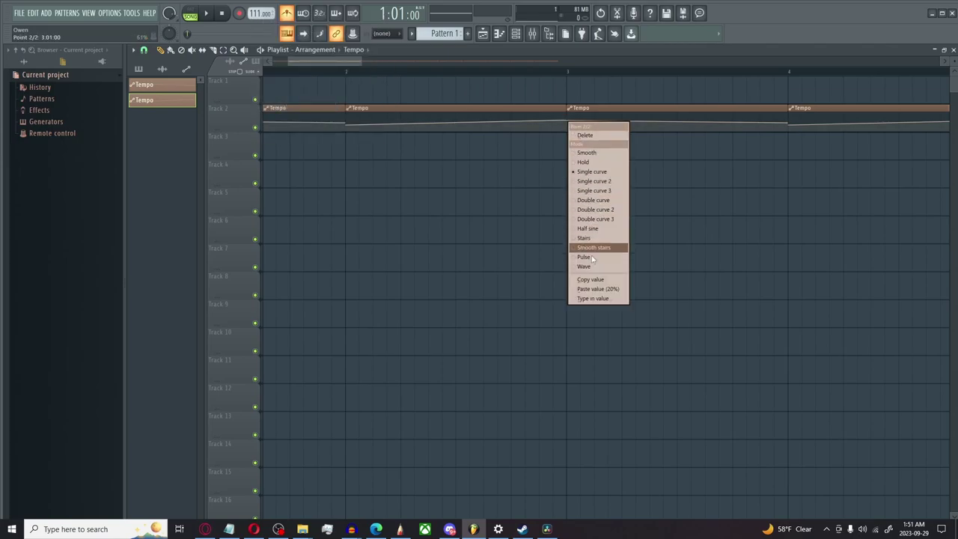
pyautogui.click(591, 289)
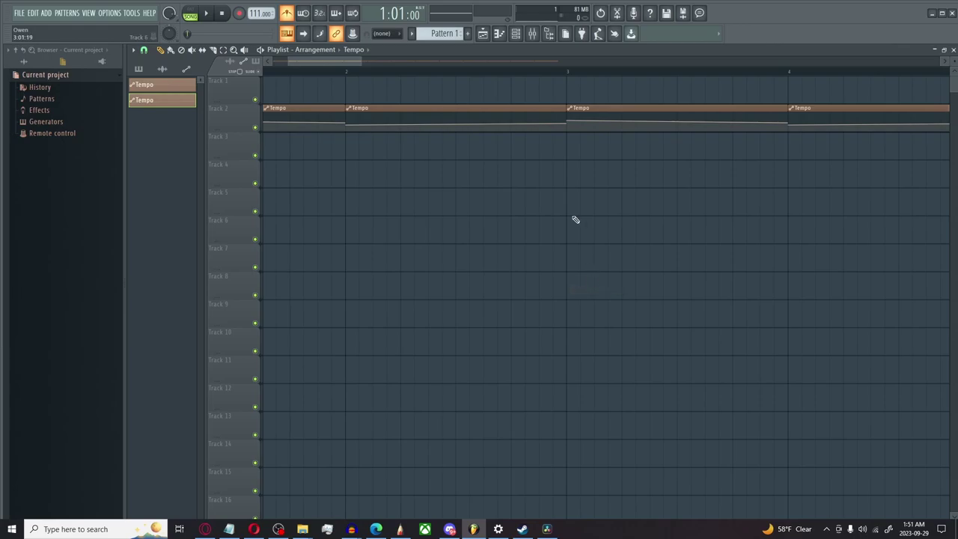
# Step: Delete the duplicated Tempo clips from bar 3 through bar 12 on Track 2, keeping only the first pair
pyautogui.moveTo(357, 60)
pyautogui.mouseDown()
pyautogui.moveTo(422, 60)
pyautogui.moveTo(364, 60)
pyautogui.mouseUp()
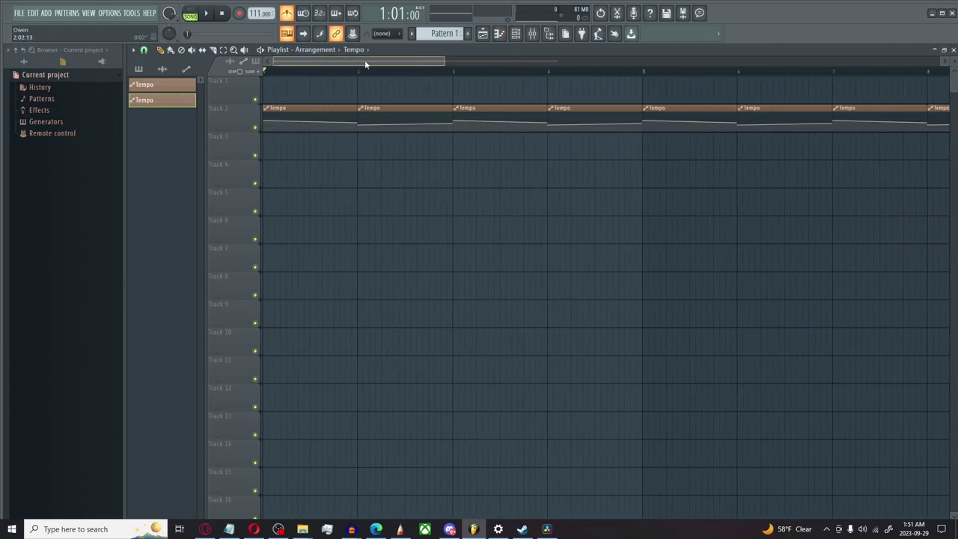
pyautogui.rightClick(625, 119)
pyautogui.rightClick(545, 120)
pyautogui.rightClick(667, 110)
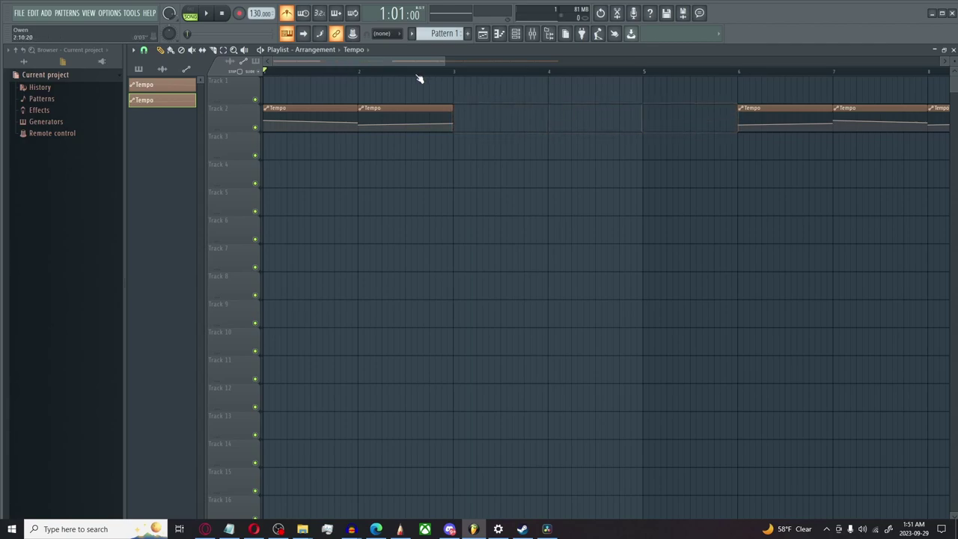
pyautogui.moveTo(446, 61); pyautogui.dragTo(688, 88)
pyautogui.rightClick(725, 120)
pyautogui.rightClick(677, 116)
pyautogui.rightClick(637, 119)
pyautogui.rightClick(597, 119)
pyautogui.rightClick(558, 118)
pyautogui.rightClick(518, 118)
pyautogui.rightClick(487, 116)
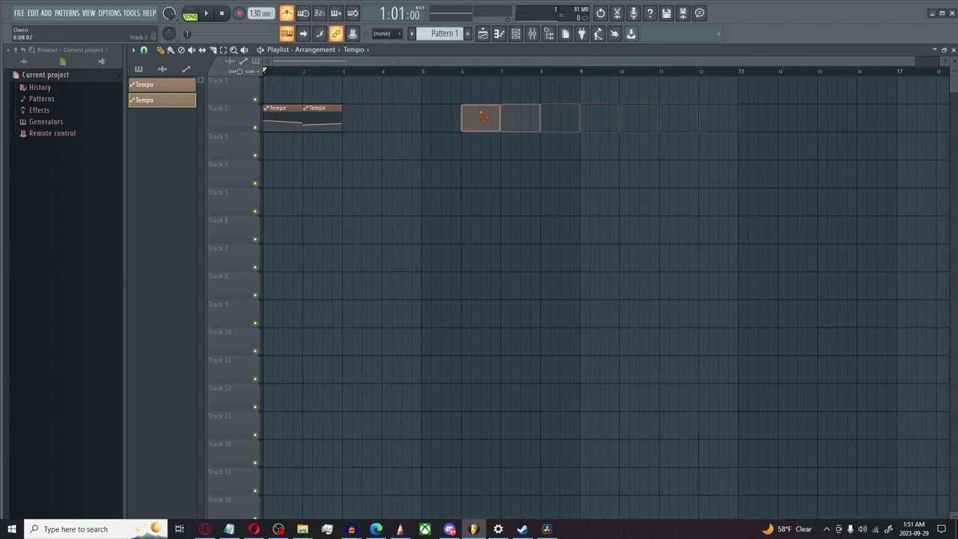
# Step: Select the two remaining Tempo clips and duplicate the pair five times so the clips fill bars 1 to 12
pyautogui.click(223, 50)
pyautogui.moveTo(360, 122); pyautogui.dragTo(268, 108)
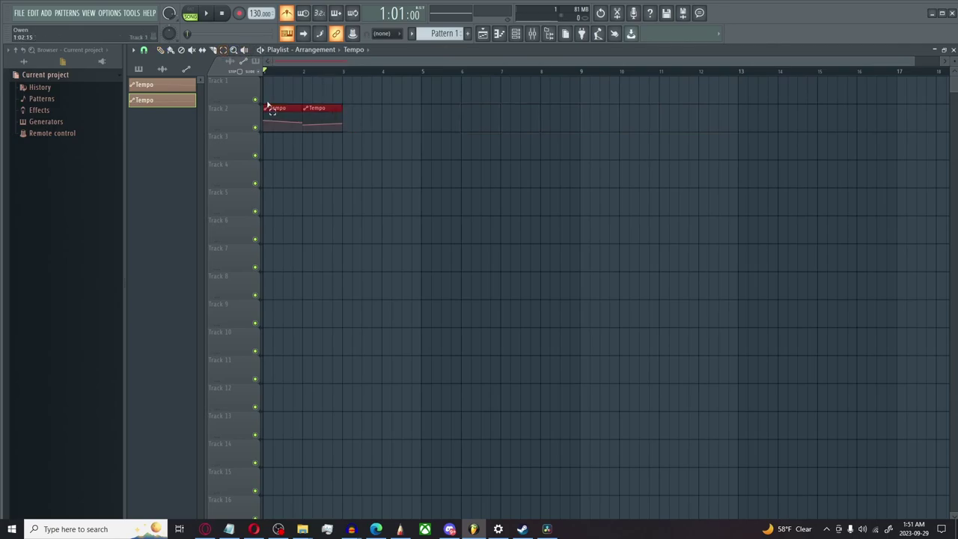
pyautogui.hotkey('ctrl', 'b')
pyautogui.hotkey('ctrl', 'b')
pyautogui.hotkey('ctrl', 'b')
pyautogui.hotkey('ctrl', 'b')
pyautogui.hotkey('ctrl', 'b')
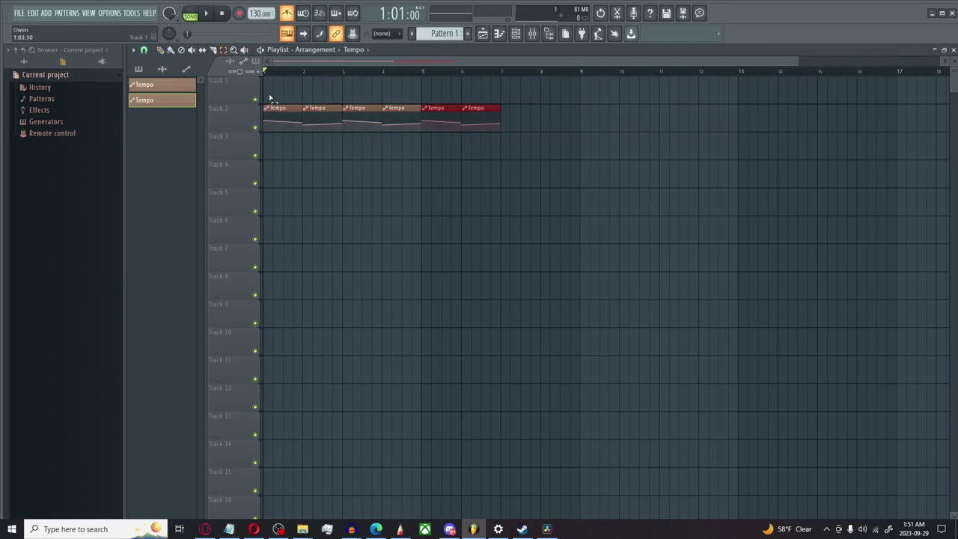
# Step: Play the arrangement into the running Audacity recording, stop both, and mute the recorded stereo track
pyautogui.click(210, 14)
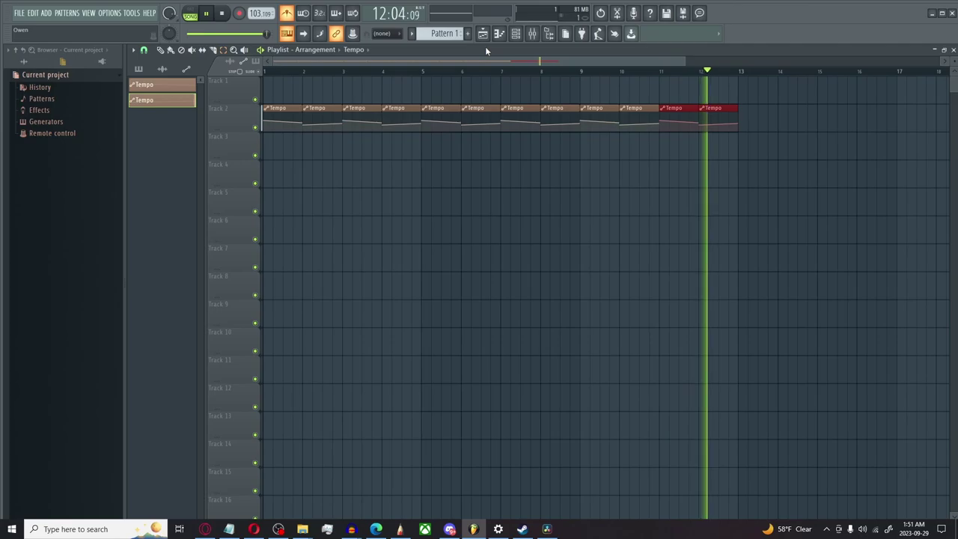
pyautogui.click(225, 14)
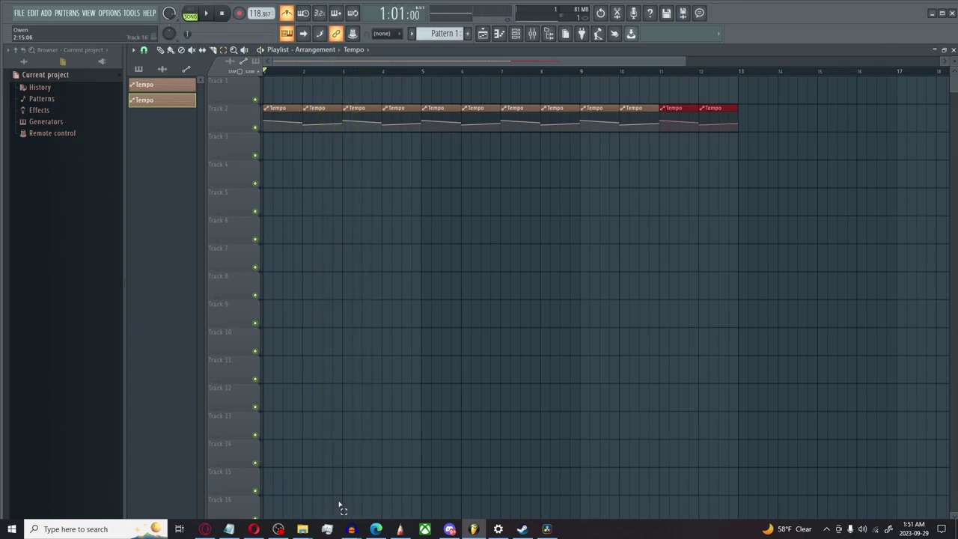
pyautogui.moveTo(352, 528)
pyautogui.click(438, 490)
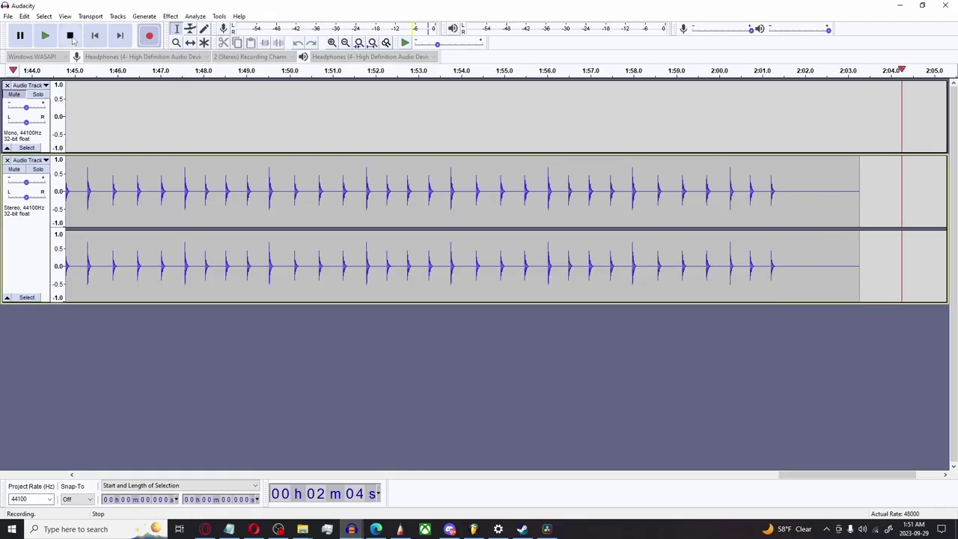
pyautogui.click(70, 35)
pyautogui.click(18, 171)
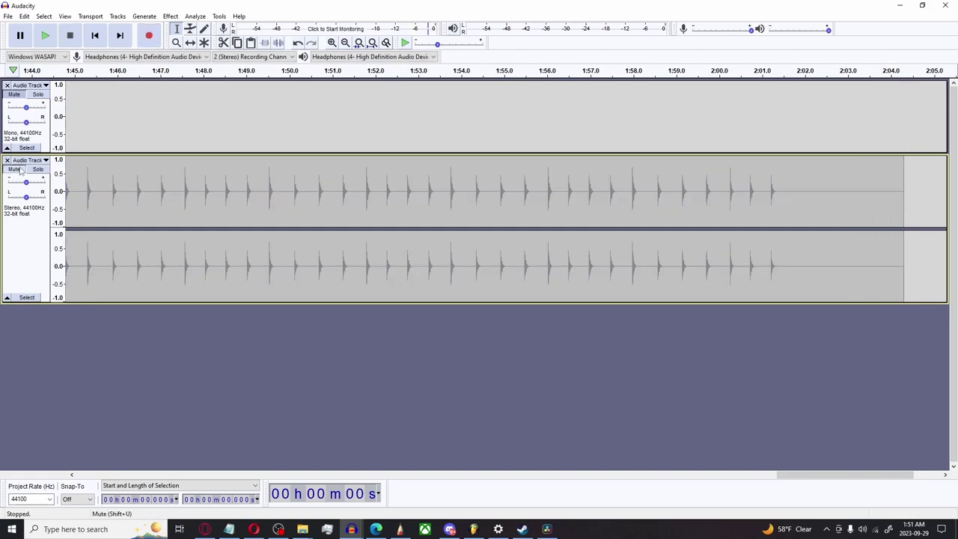
# Step: Start a new Audacity recording, switch back to FL Studio and play the arrangement from bar 1
pyautogui.click(148, 35)
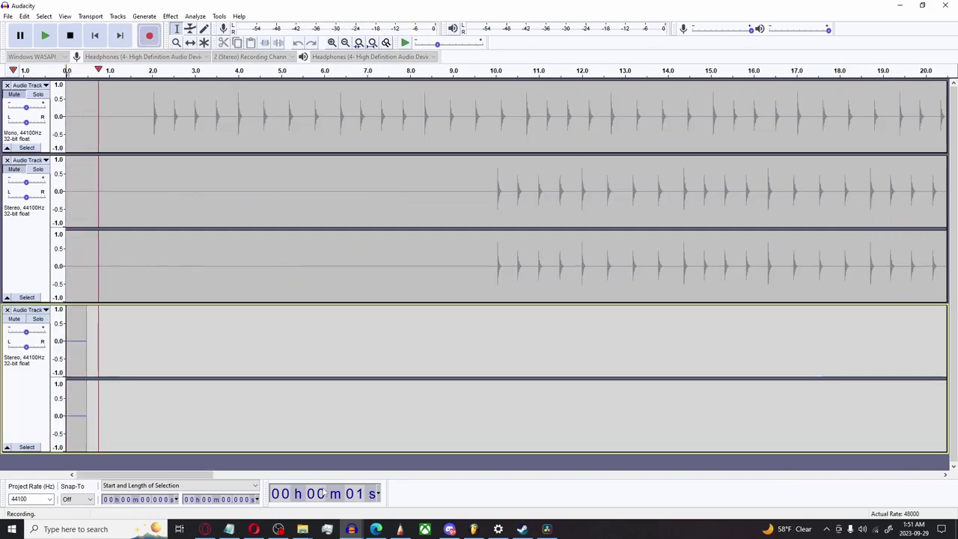
pyautogui.click(473, 529)
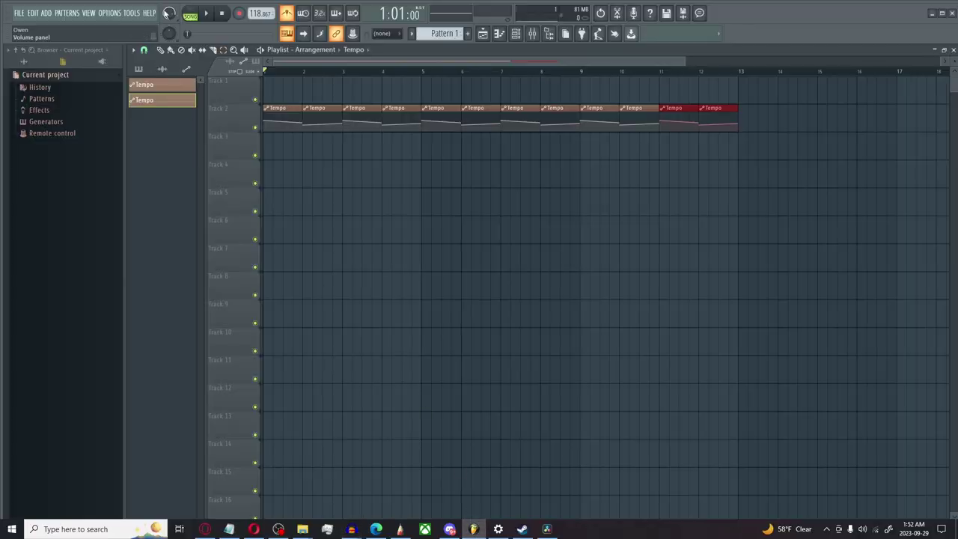
pyautogui.click(210, 13)
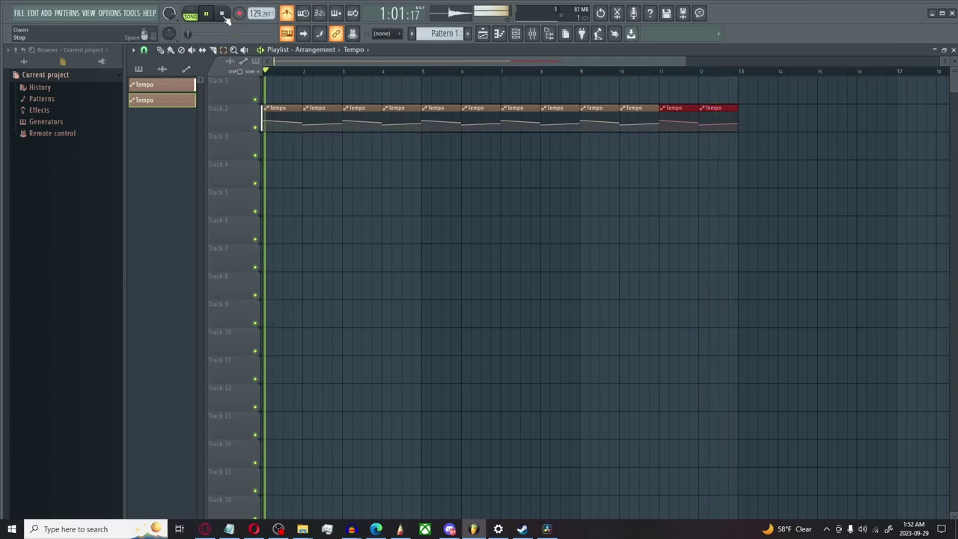
# Step: Return to Audacity, stop the recording and open the export options
pyautogui.moveTo(349, 527)
pyautogui.click(411, 498)
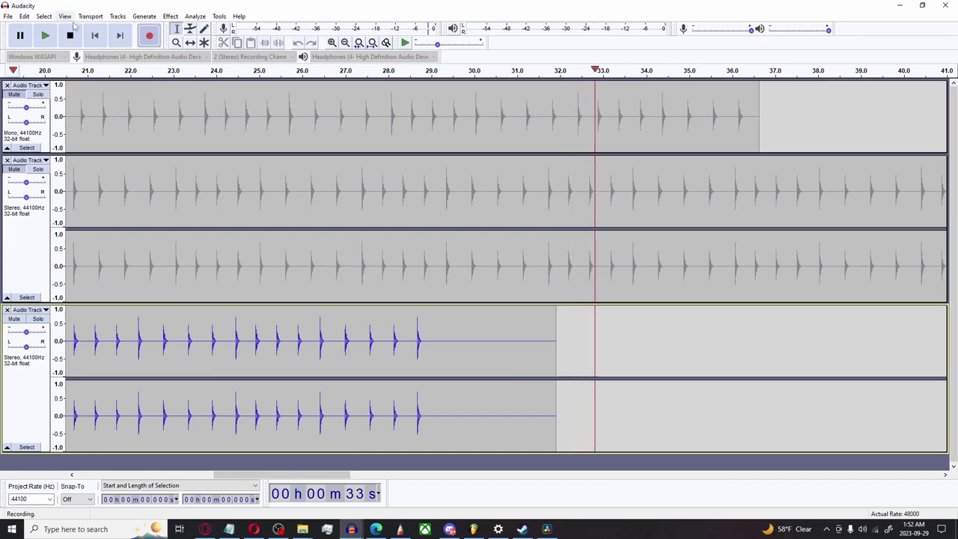
pyautogui.click(70, 35)
pyautogui.click(8, 16)
pyautogui.moveTo(30, 89)
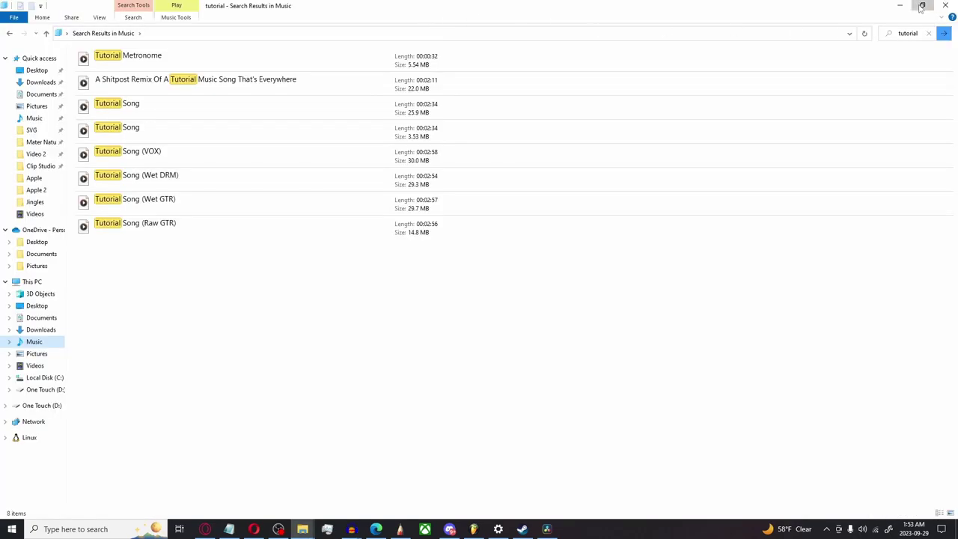
# Step: Shrink the File Explorer window and bring the Tutorial Metronome audio file into Track 1 of the FL Studio playlist
pyautogui.click(921, 6)
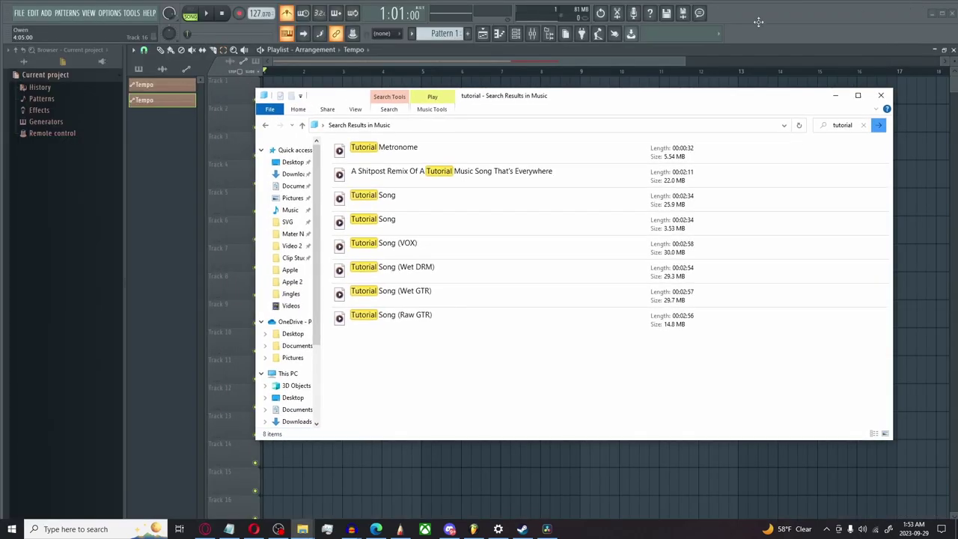
pyautogui.click(430, 158)
pyautogui.moveTo(423, 157); pyautogui.dragTo(327, 90)
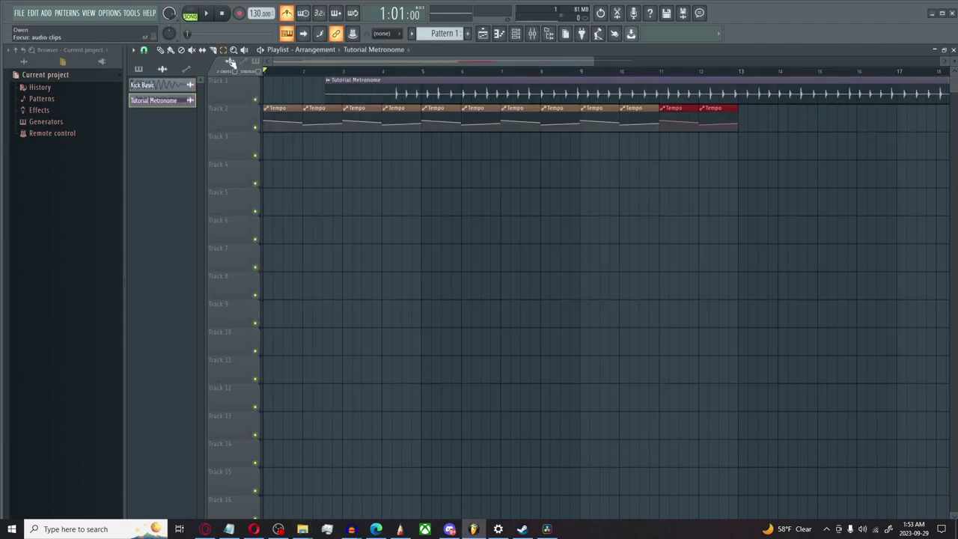
# Step: Move the Tutorial Metronome clip to Track 3 and shift it so its first hit sits near bar 13
pyautogui.moveTo(383, 88); pyautogui.dragTo(531, 170)
pyautogui.click(501, 71)
pyautogui.moveTo(504, 63); pyautogui.dragTo(610, 65)
pyautogui.moveTo(386, 142); pyautogui.dragTo(578, 138)
pyautogui.moveTo(498, 65); pyautogui.dragTo(496, 98)
# Step: Change the playlist snap setting and nudge the Tutorial Metronome clip so its first hit starts exactly on bar 13
pyautogui.click(133, 51)
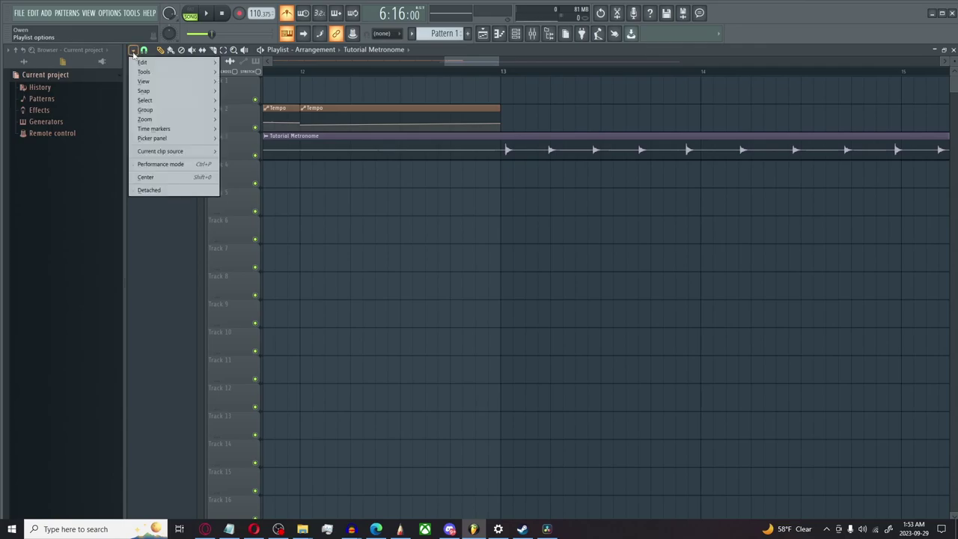
pyautogui.moveTo(139, 90)
pyautogui.click(235, 125)
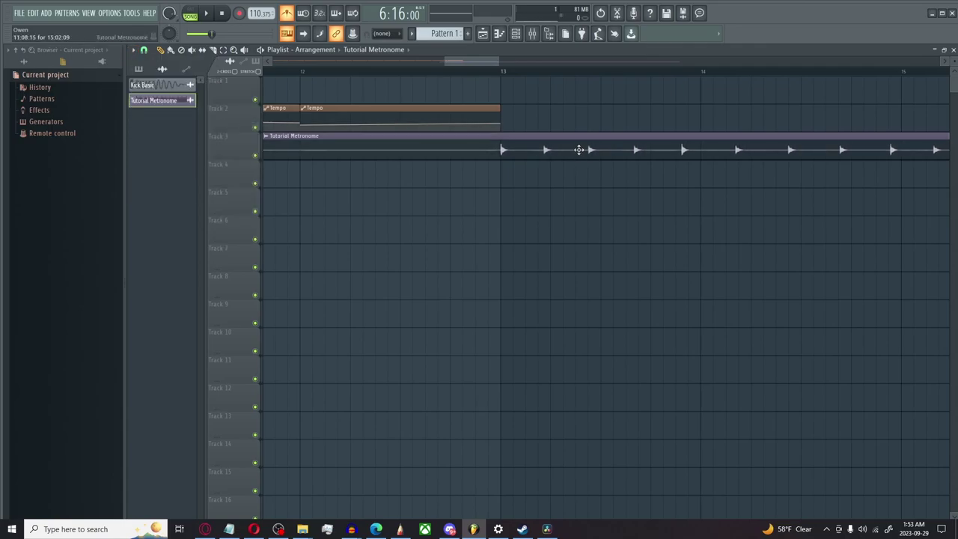
pyautogui.moveTo(456, 60)
pyautogui.mouseDown()
pyautogui.moveTo(470, 62)
pyautogui.moveTo(459, 78)
pyautogui.mouseUp()
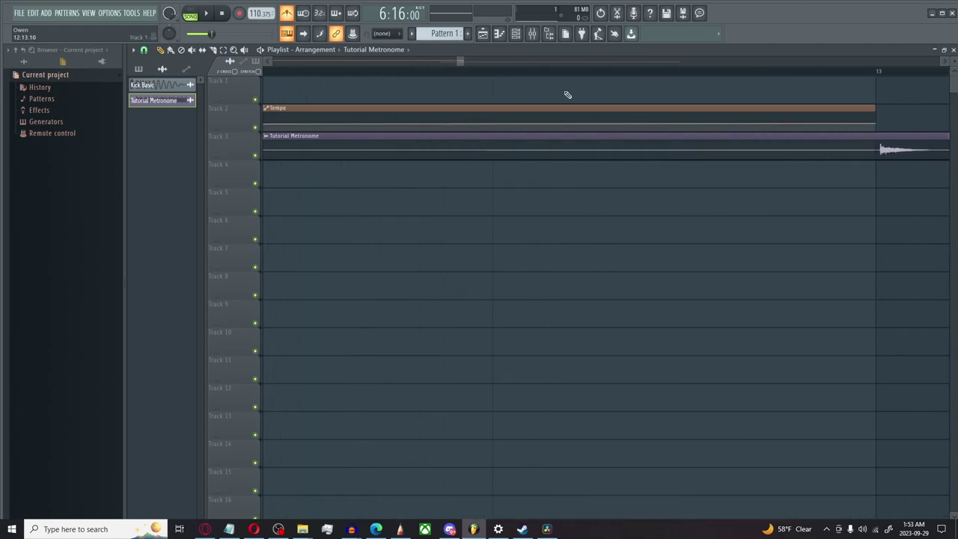
pyautogui.moveTo(858, 143); pyautogui.dragTo(853, 144)
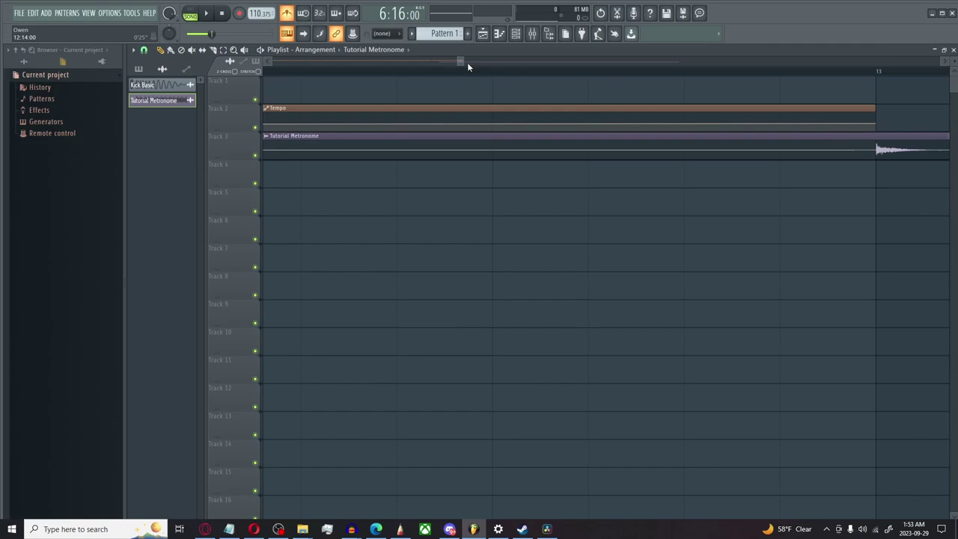
# Step: Change the snap setting again, then slice the Tutorial Metronome clip at bar 13 and delete the silent part before it
pyautogui.click(133, 49)
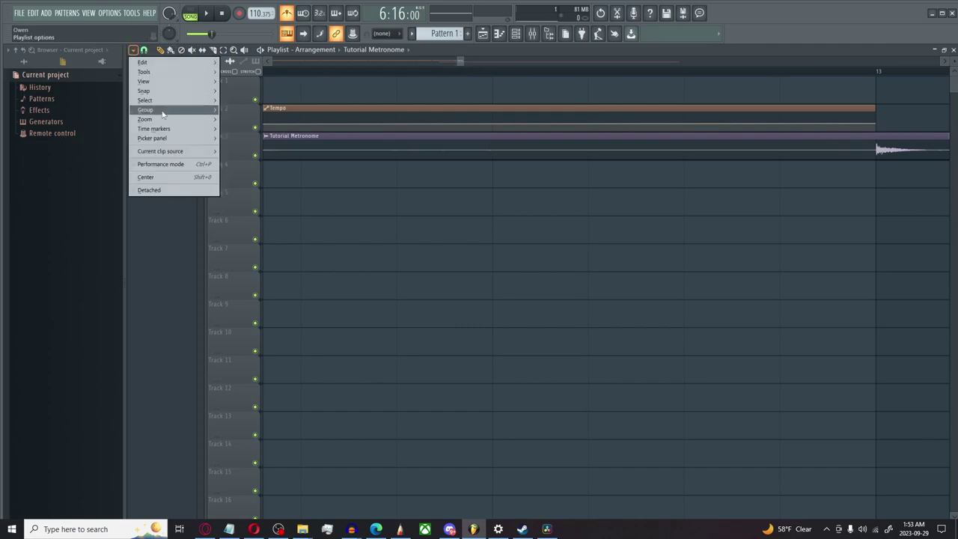
pyautogui.click(249, 173)
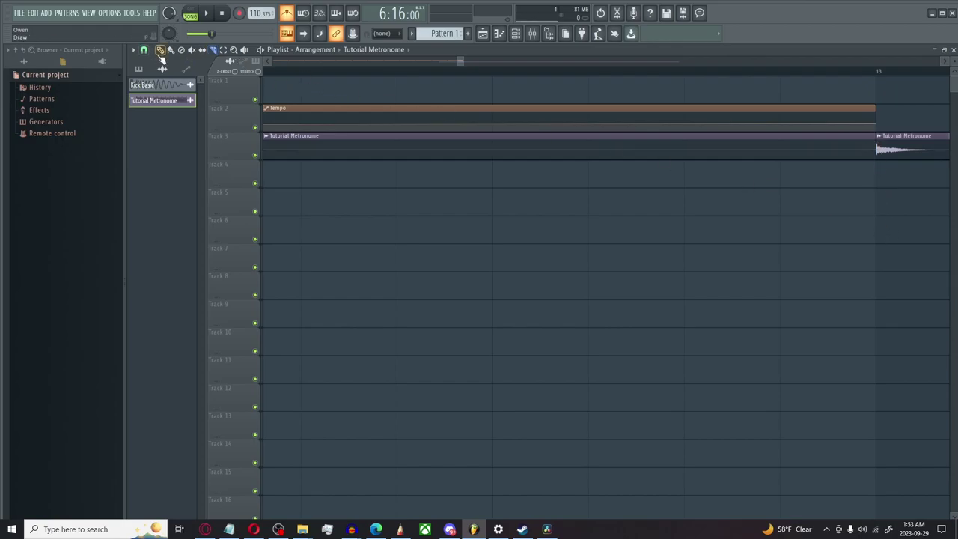
pyautogui.rightClick(694, 148)
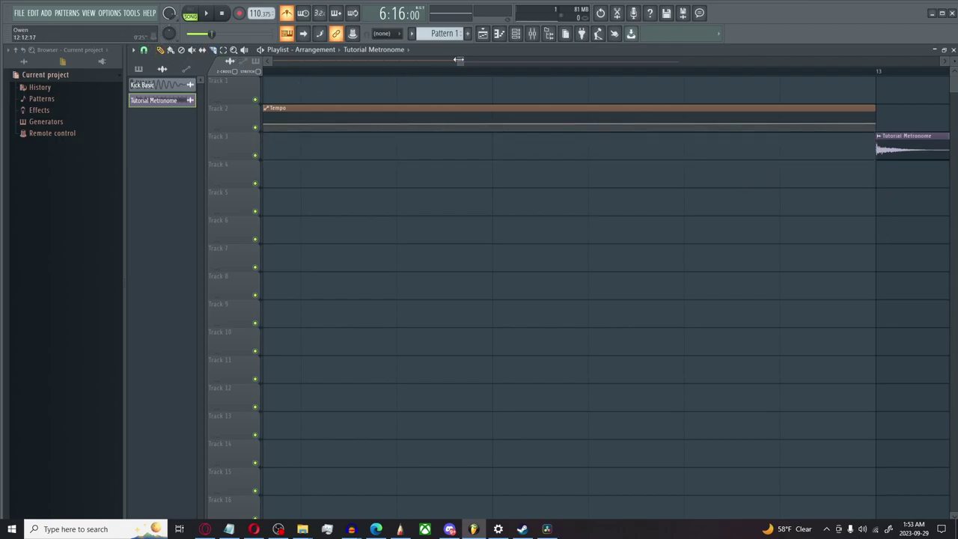
# Step: Move the trimmed Tutorial Metronome clip back to the start of Track 3, beneath the Tempo clips
pyautogui.moveTo(463, 60); pyautogui.dragTo(607, 60)
pyautogui.moveTo(556, 146); pyautogui.dragTo(30, 145)
pyautogui.moveTo(494, 60); pyautogui.dragTo(354, 97)
# Step: Place the playhead at bar 13, where the Tempo clips end
pyautogui.moveTo(378, 67)
pyautogui.mouseDown()
pyautogui.moveTo(539, 75)
pyautogui.moveTo(457, 74)
pyautogui.mouseUp()
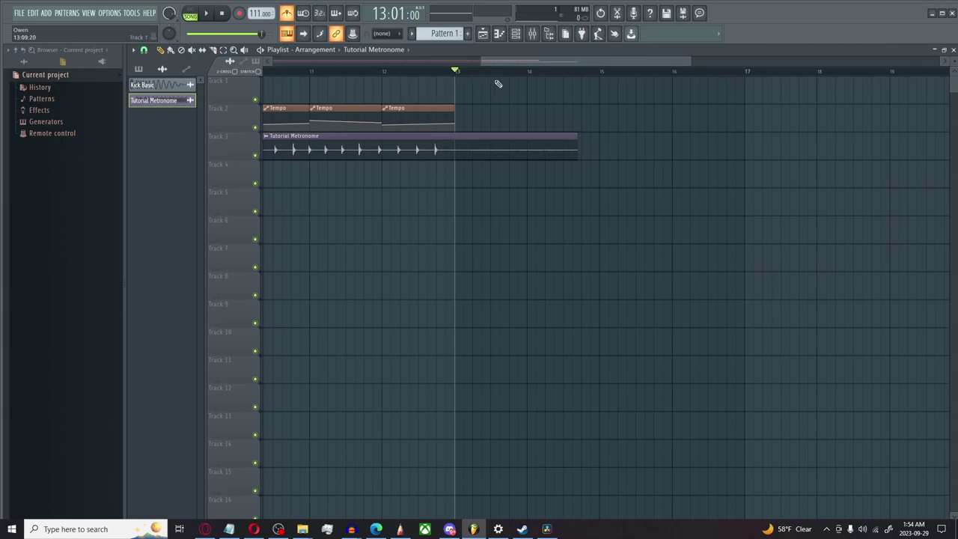
pyautogui.moveTo(602, 64); pyautogui.dragTo(649, 60)
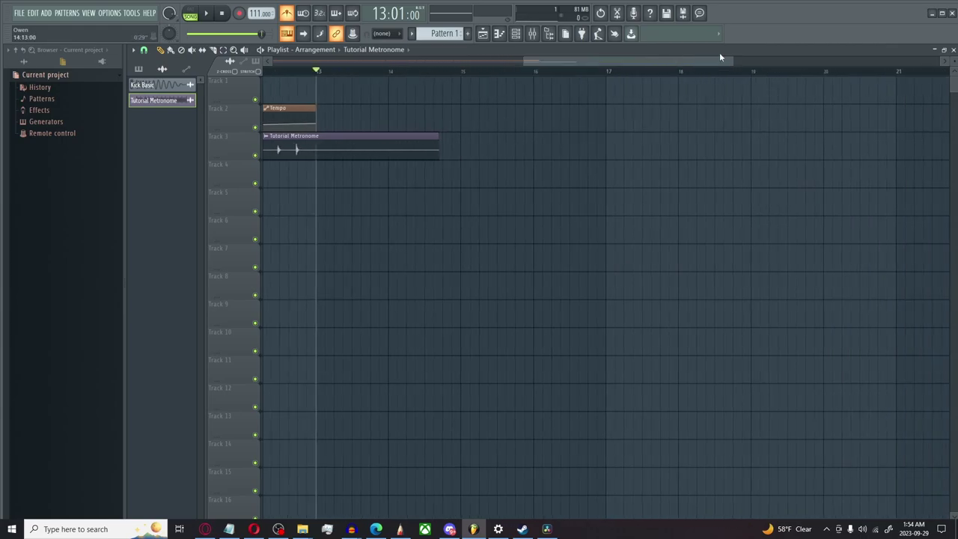
pyautogui.moveTo(723, 60); pyautogui.dragTo(587, 77)
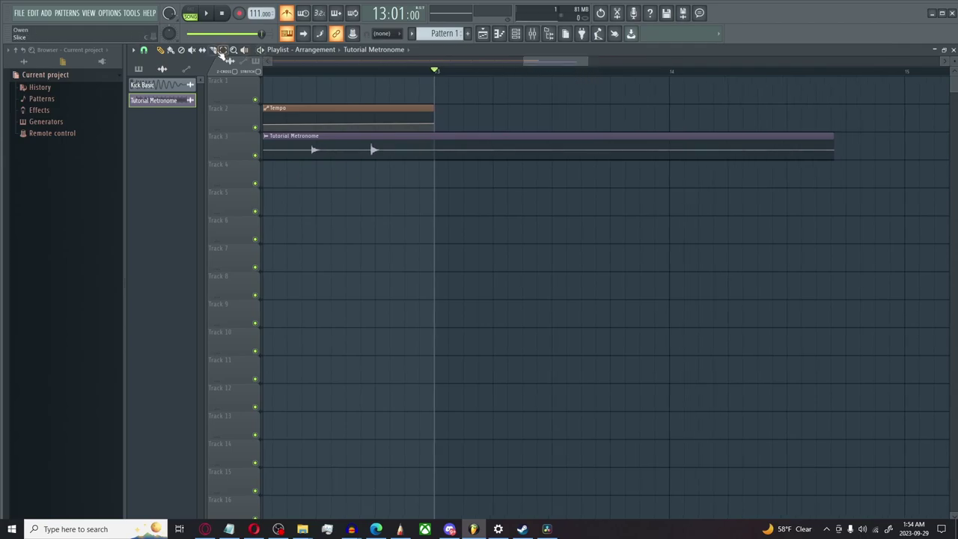
# Step: Set the playlist snap to Step, then slice the Tutorial Metronome clip at bar 13 and delete the part after it
pyautogui.click(134, 50)
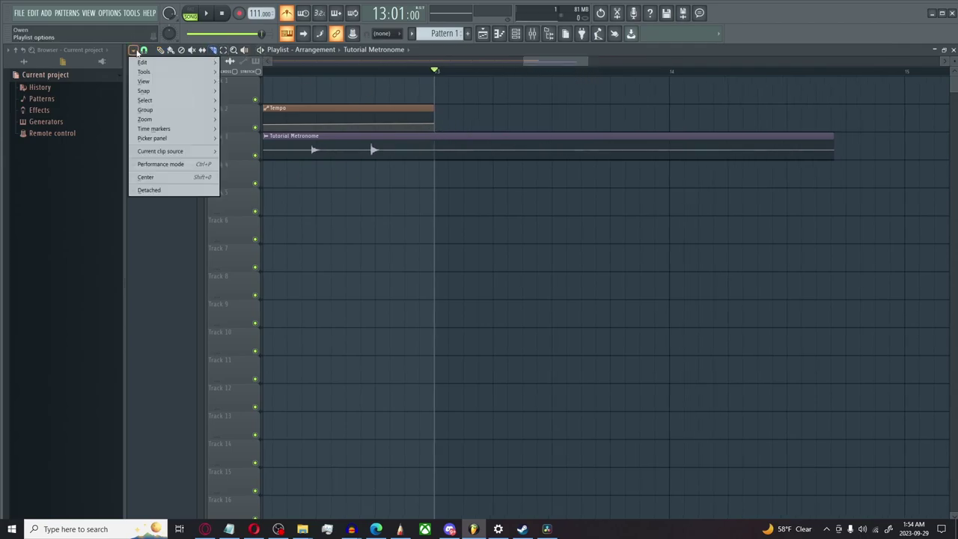
pyautogui.moveTo(150, 92)
pyautogui.click(236, 174)
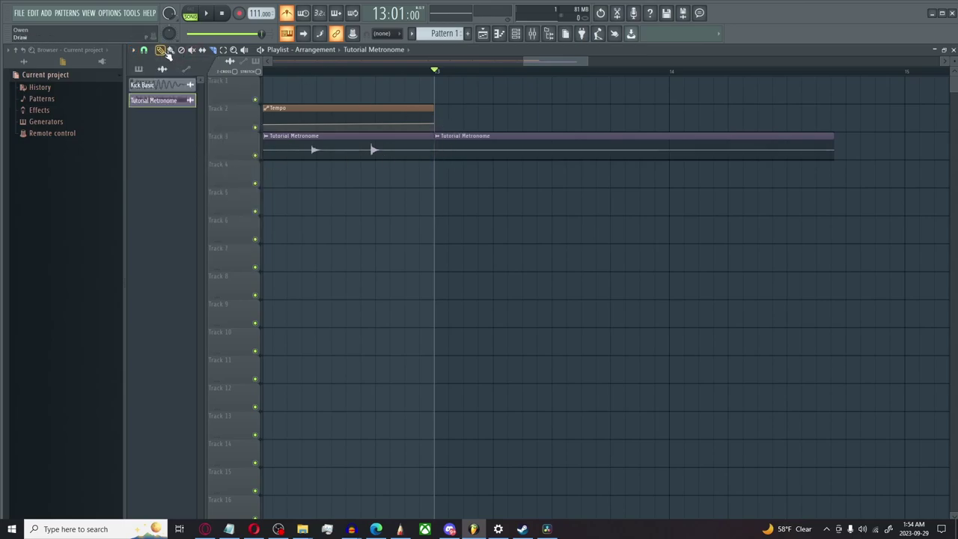
pyautogui.rightClick(532, 151)
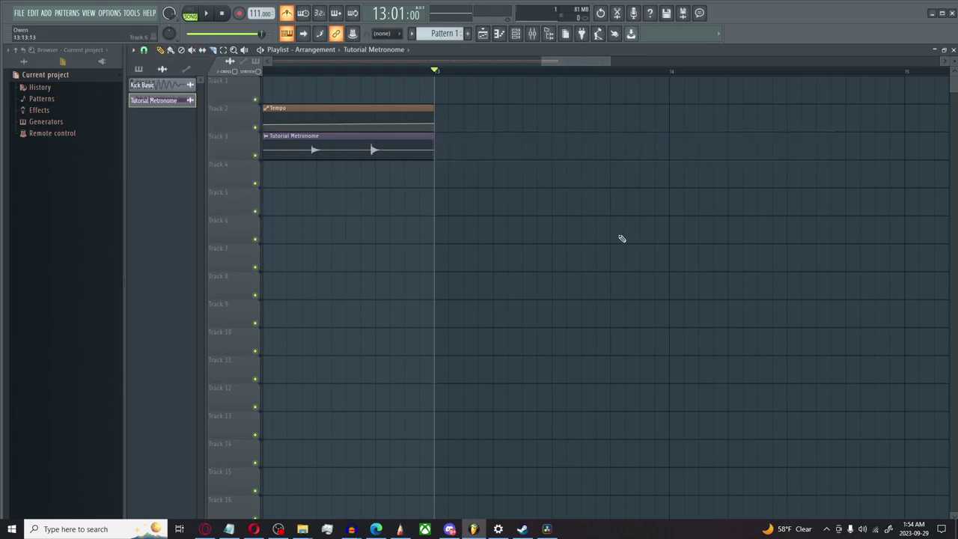
# Step: Play the arrangement from bar 1 to listen to the trimmed Tutorial Metronome clip under the Tempo clips, then stop playback
pyautogui.moveTo(574, 60); pyautogui.dragTo(281, 117)
pyautogui.moveTo(342, 63); pyautogui.dragTo(680, 87)
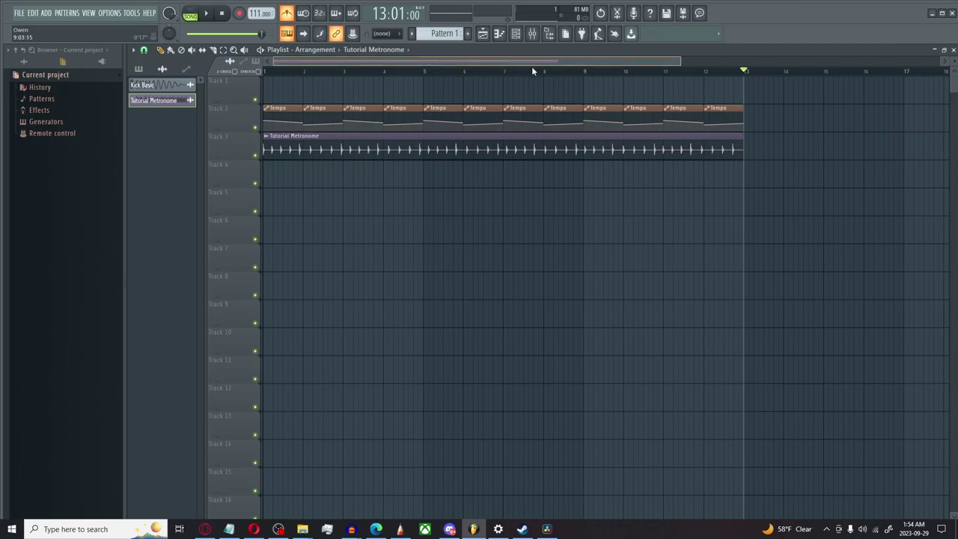
pyautogui.moveTo(271, 73); pyautogui.dragTo(245, 75)
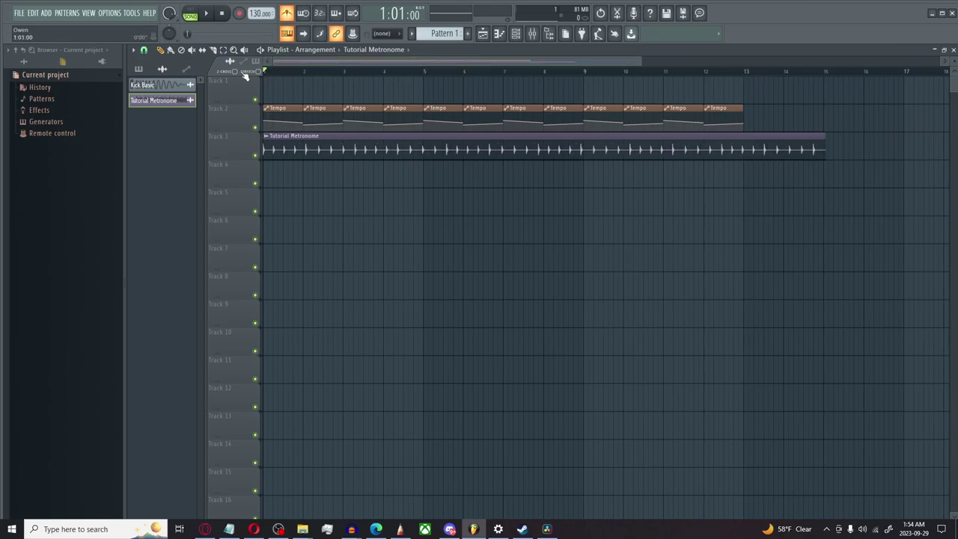
pyautogui.click(205, 14)
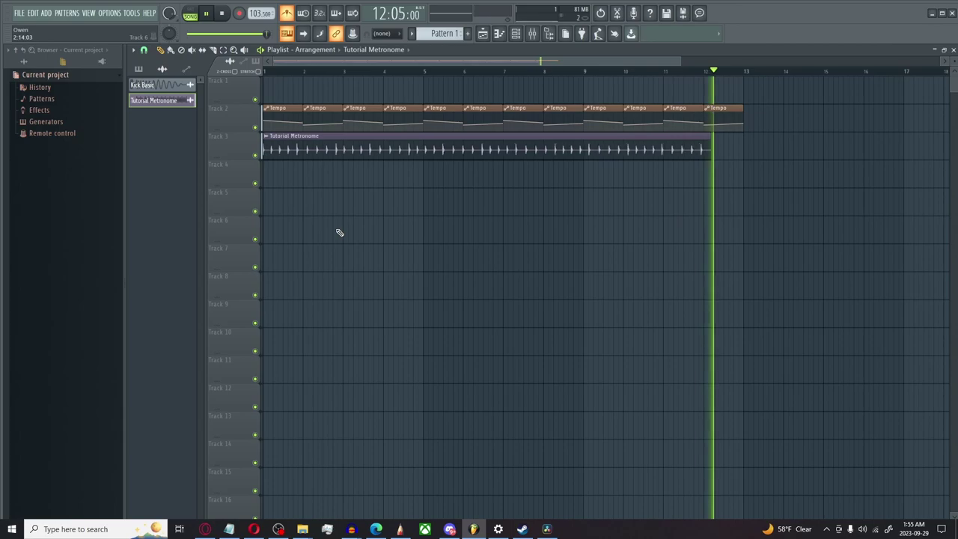
pyautogui.press('space')
# Step: Select the Kick Basic channel in the Channel rack and place a Kick Basic clip at the start of Track 1
pyautogui.click(61, 12)
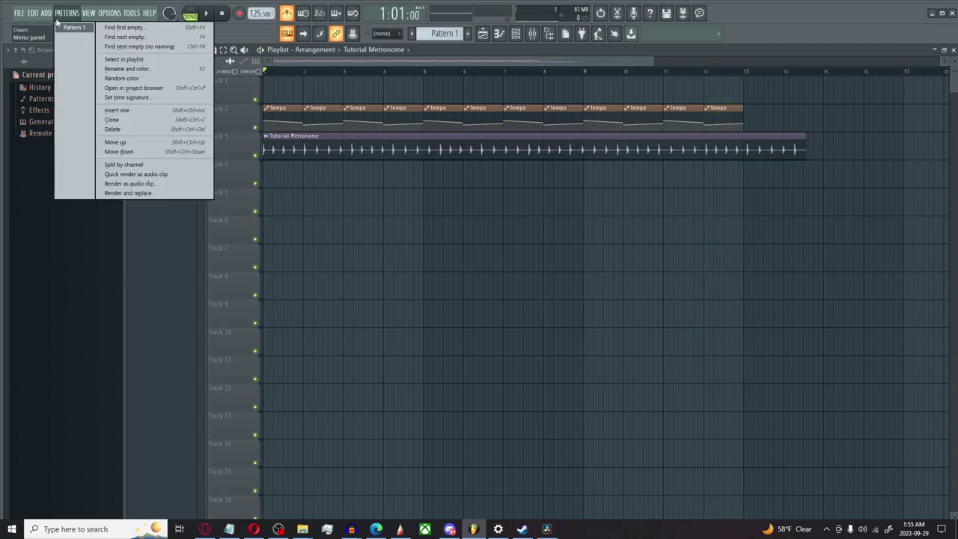
pyautogui.moveTo(88, 13)
pyautogui.click(107, 54)
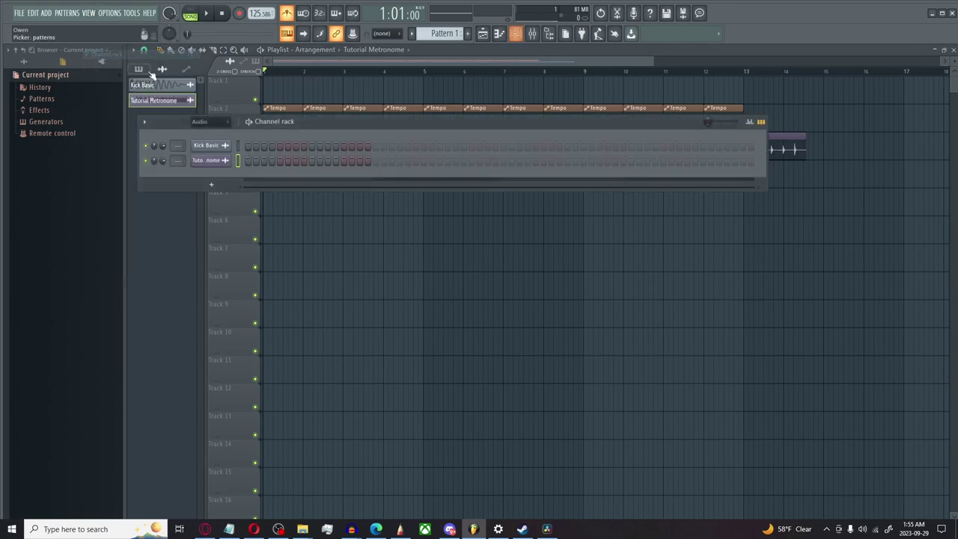
pyautogui.click(207, 146)
pyautogui.moveTo(284, 326); pyautogui.dragTo(278, 93)
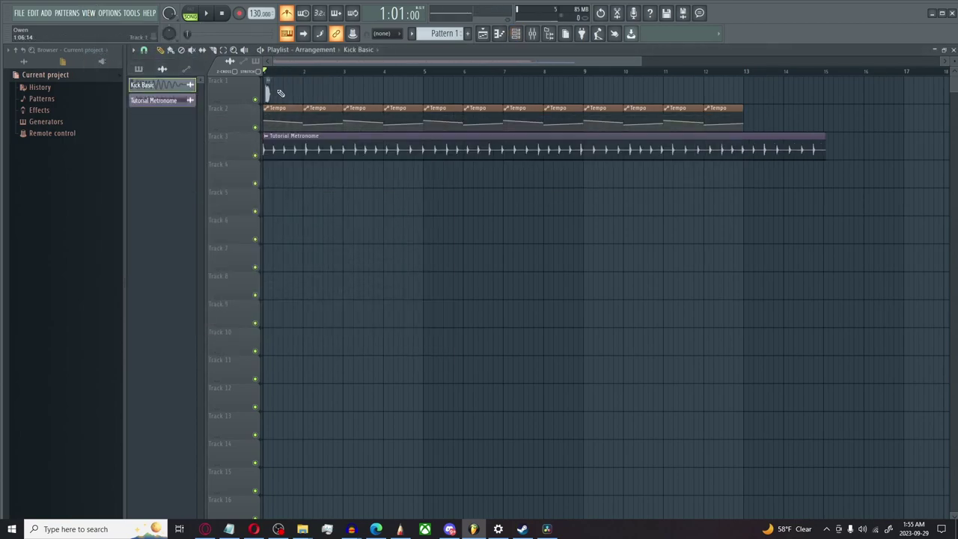
# Step: Add a Kick Basic clip just after bar 2 on Track 1 and turn playlist snap off to align it with the accented metronome hit
pyautogui.moveTo(639, 65); pyautogui.dragTo(464, 65)
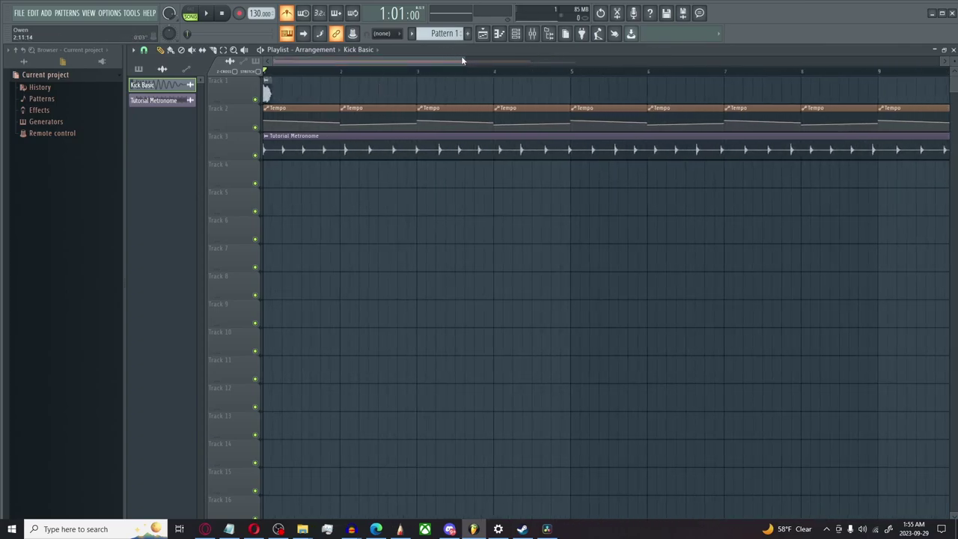
pyautogui.moveTo(463, 60); pyautogui.dragTo(372, 80)
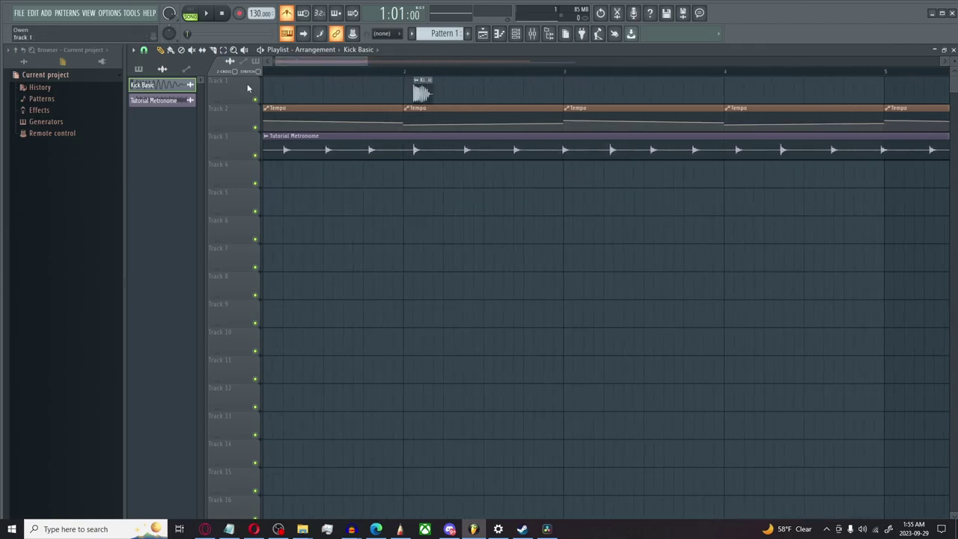
pyautogui.click(133, 50)
pyautogui.moveTo(160, 91)
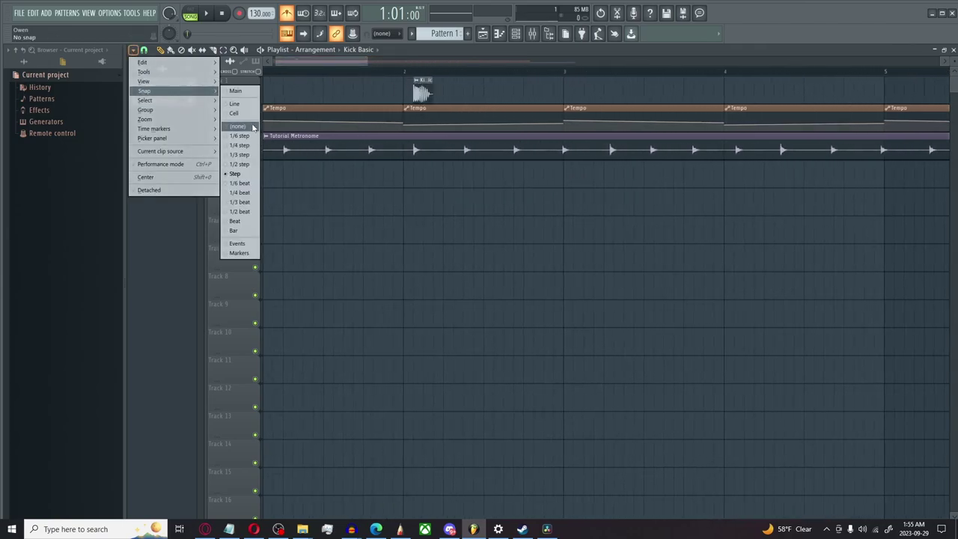
pyautogui.click(253, 127)
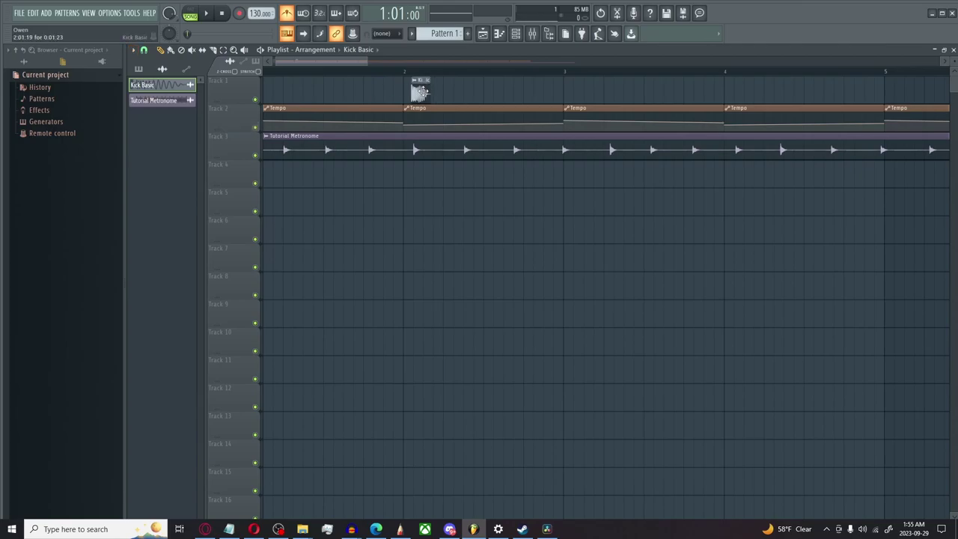
# Step: Place Kick Basic clips on Track 1 above each accented metronome hit from bar 3 through bar 8
pyautogui.moveTo(307, 60); pyautogui.dragTo(327, 60)
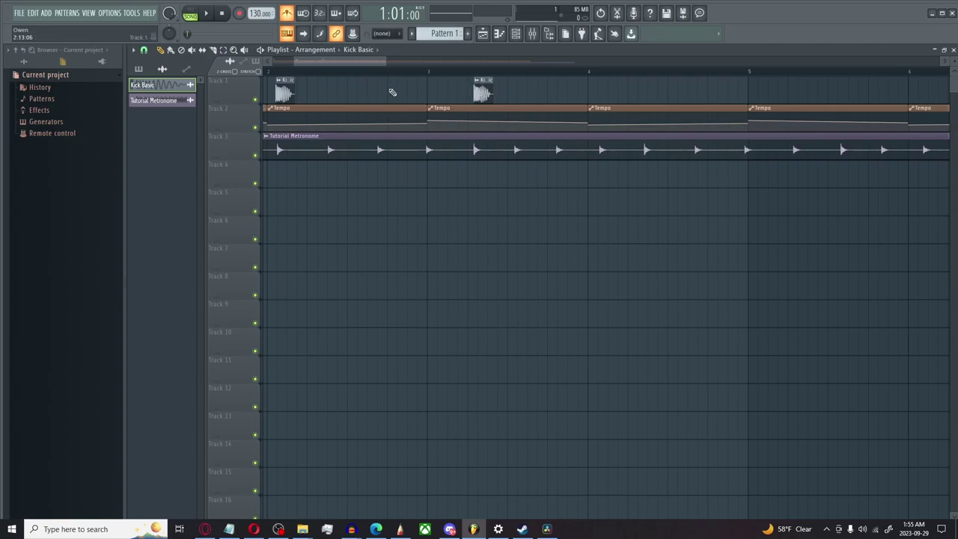
pyautogui.moveTo(365, 66); pyautogui.dragTo(345, 88)
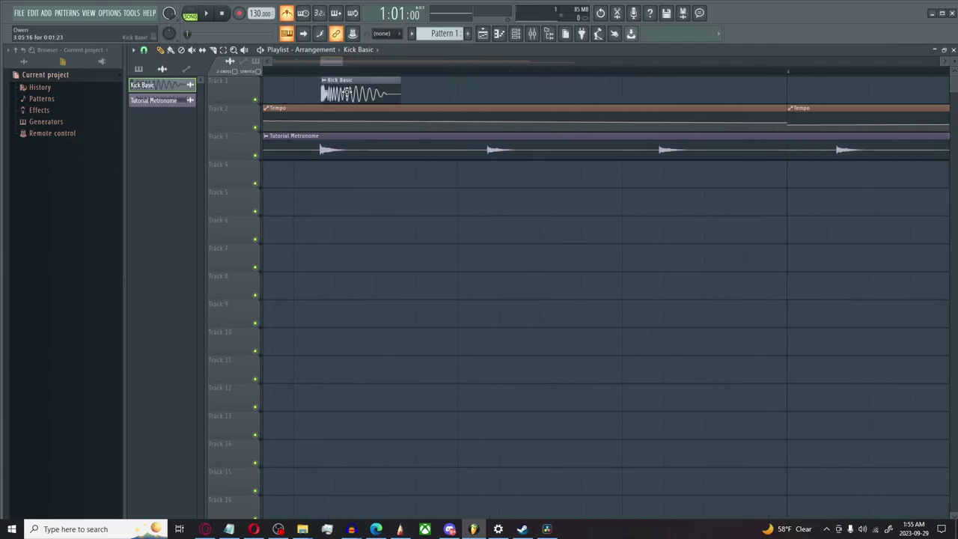
pyautogui.moveTo(336, 66); pyautogui.dragTo(375, 72)
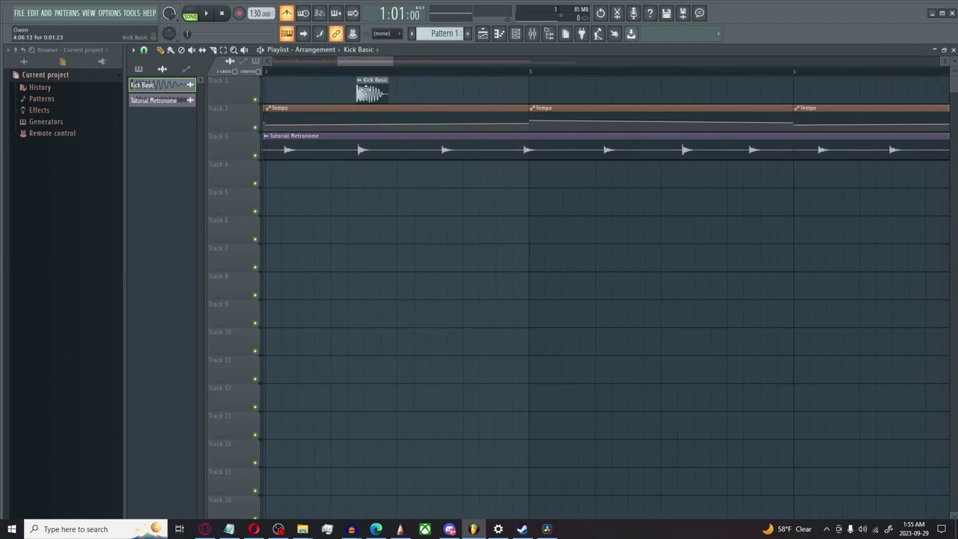
pyautogui.moveTo(376, 62); pyautogui.dragTo(401, 64)
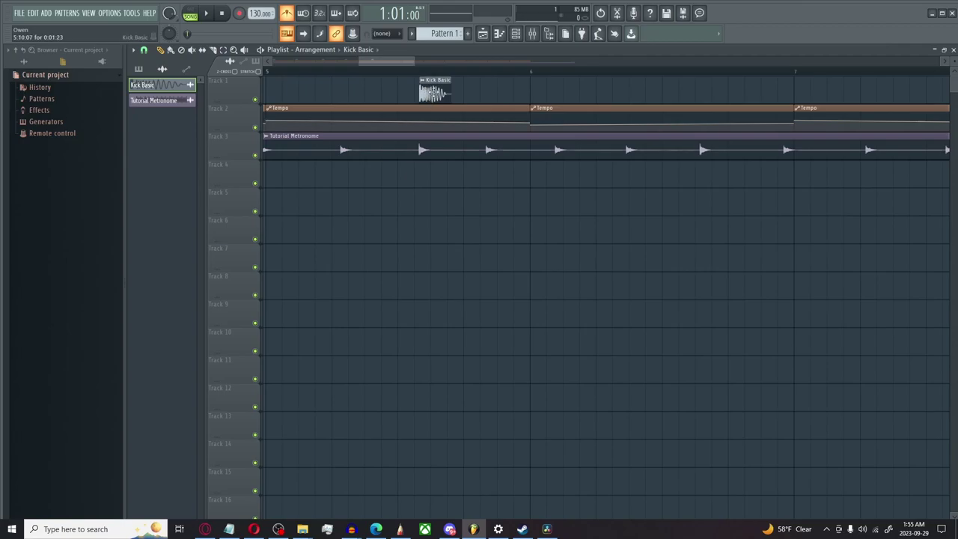
pyautogui.moveTo(403, 66); pyautogui.dragTo(423, 70)
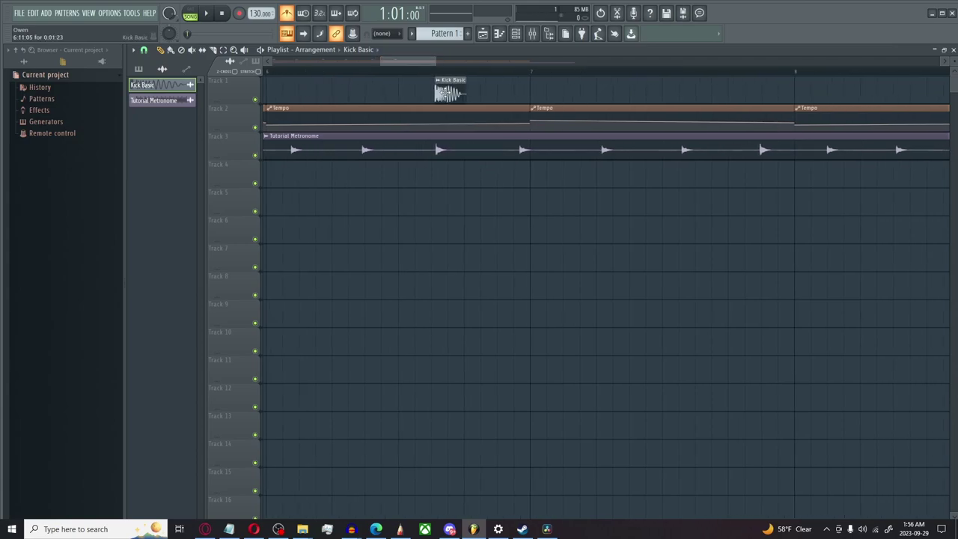
pyautogui.moveTo(424, 63); pyautogui.dragTo(448, 71)
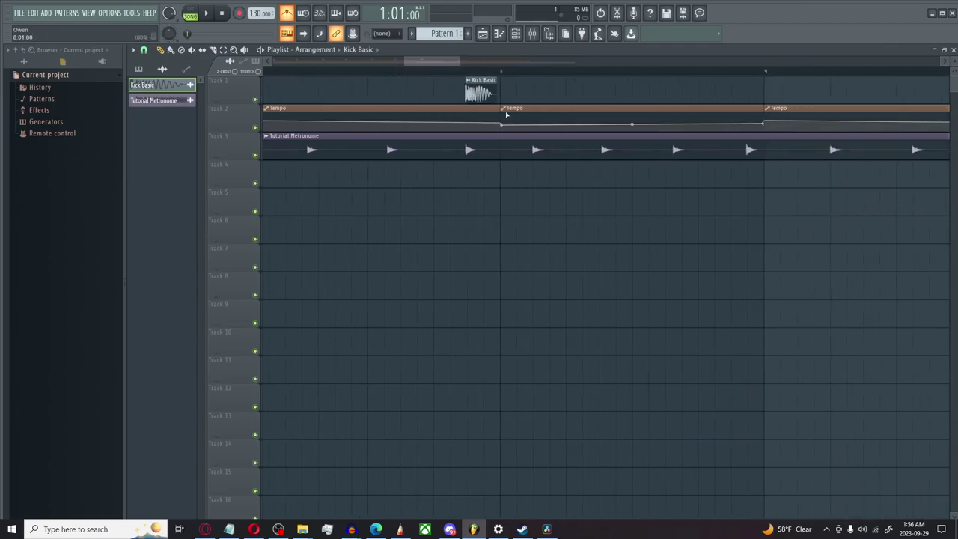
pyautogui.moveTo(426, 62); pyautogui.dragTo(463, 75)
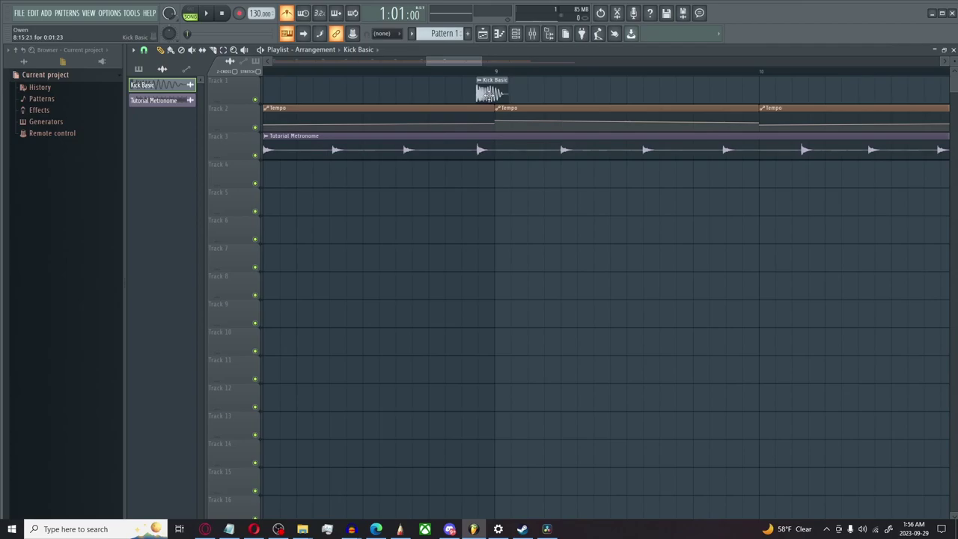
# Step: Continue placing Kick Basic clips on Track 1 above each accented metronome hit from bar 10 through bar 14
pyautogui.moveTo(462, 69); pyautogui.dragTo(488, 67)
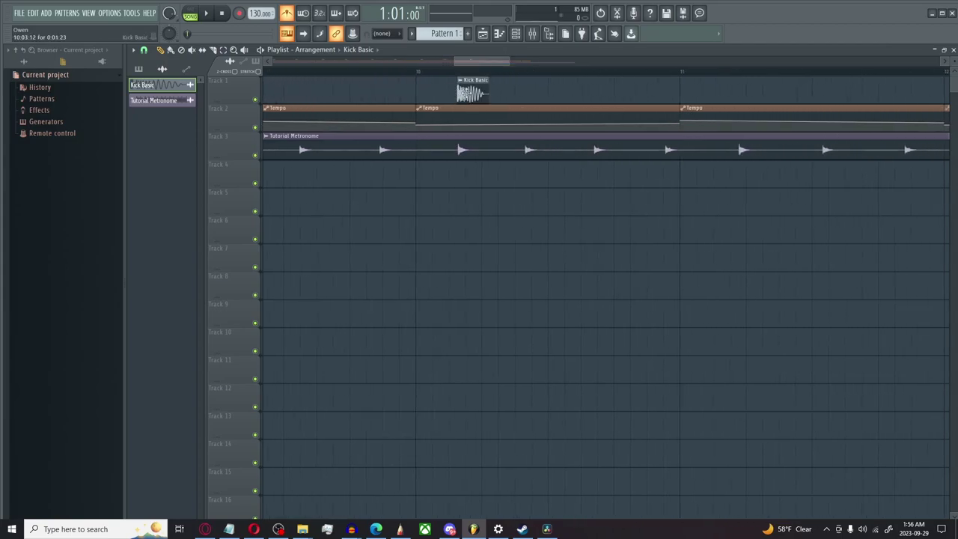
pyautogui.moveTo(473, 66); pyautogui.dragTo(497, 65)
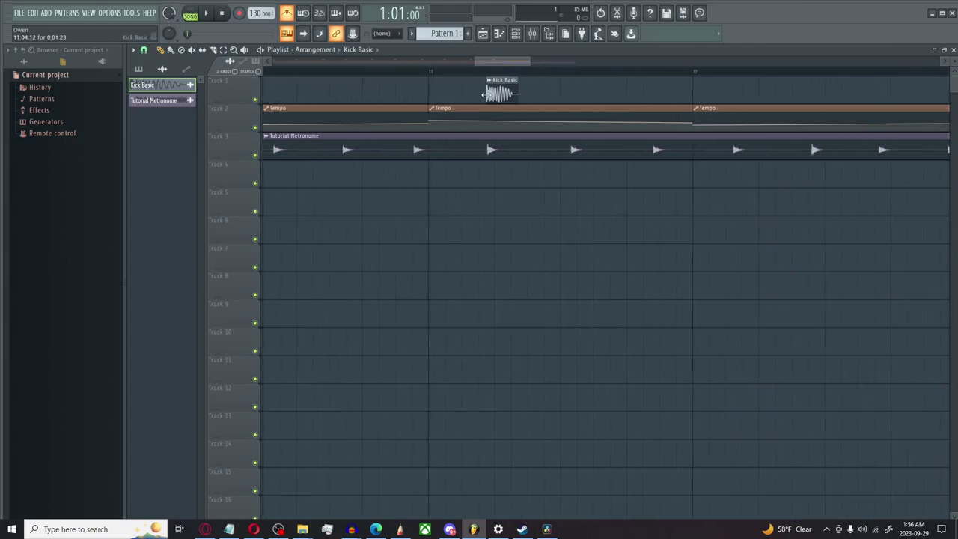
pyautogui.moveTo(495, 67); pyautogui.dragTo(522, 69)
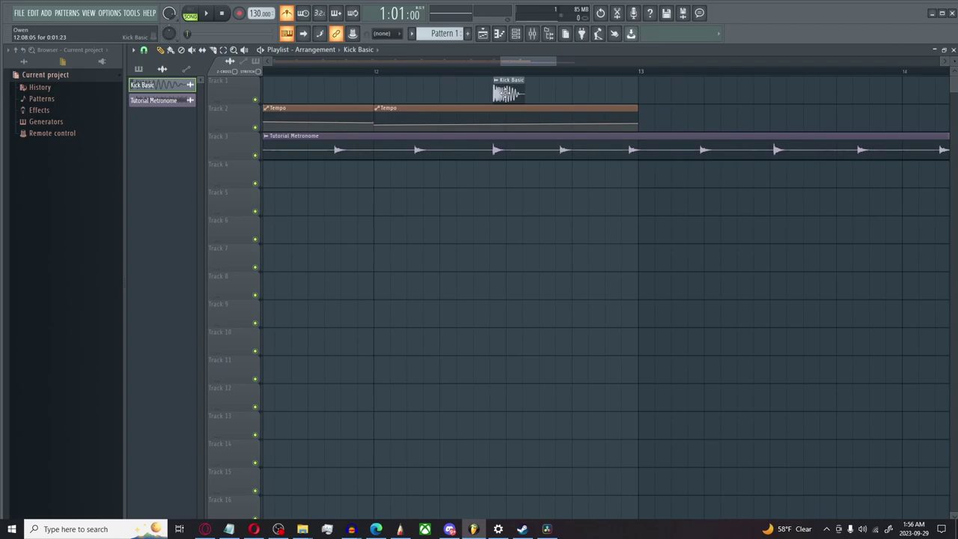
pyautogui.moveTo(523, 71); pyautogui.dragTo(543, 67)
pyautogui.click(516, 93)
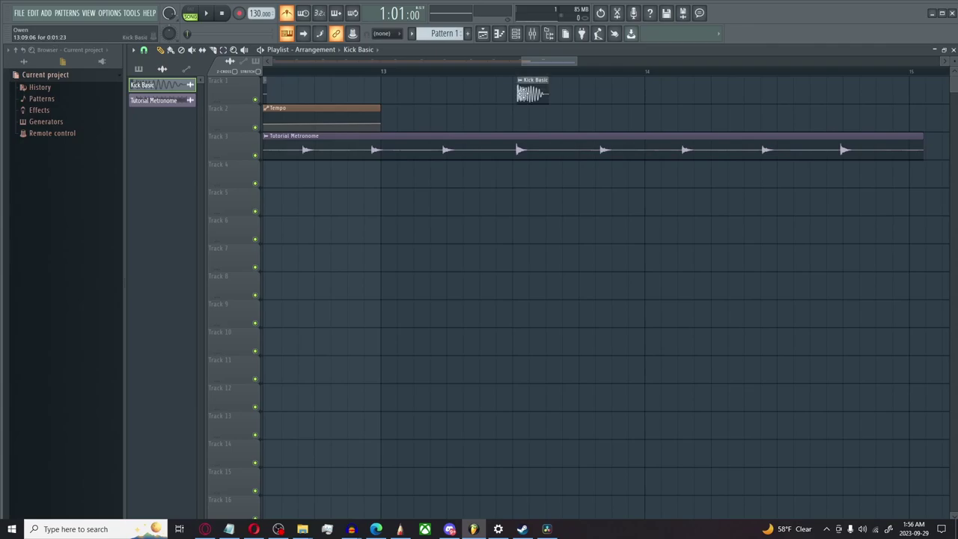
pyautogui.moveTo(545, 65); pyautogui.dragTo(573, 64)
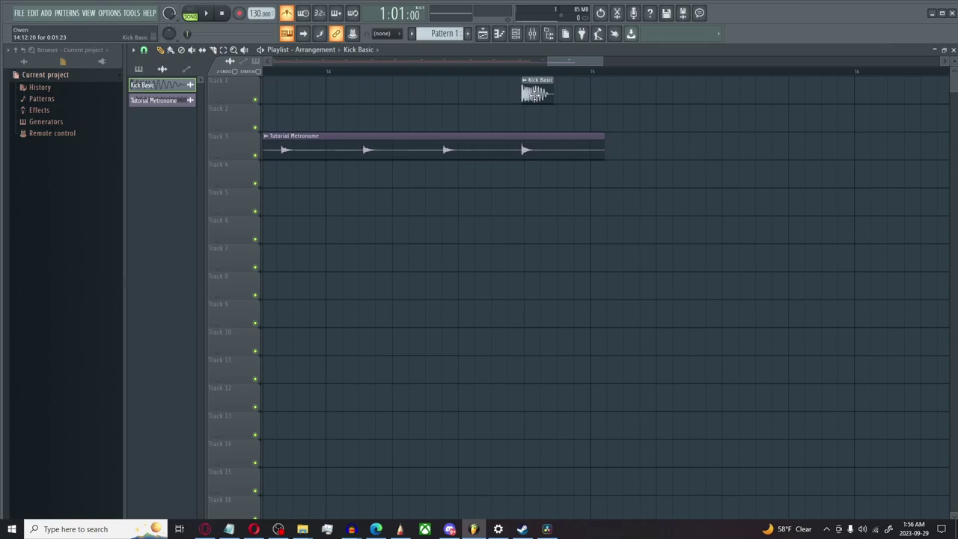
# Step: Run the macro that switches all audio clips to realtime stretching mode and confirm it
pyautogui.moveTo(571, 63); pyautogui.dragTo(767, 114)
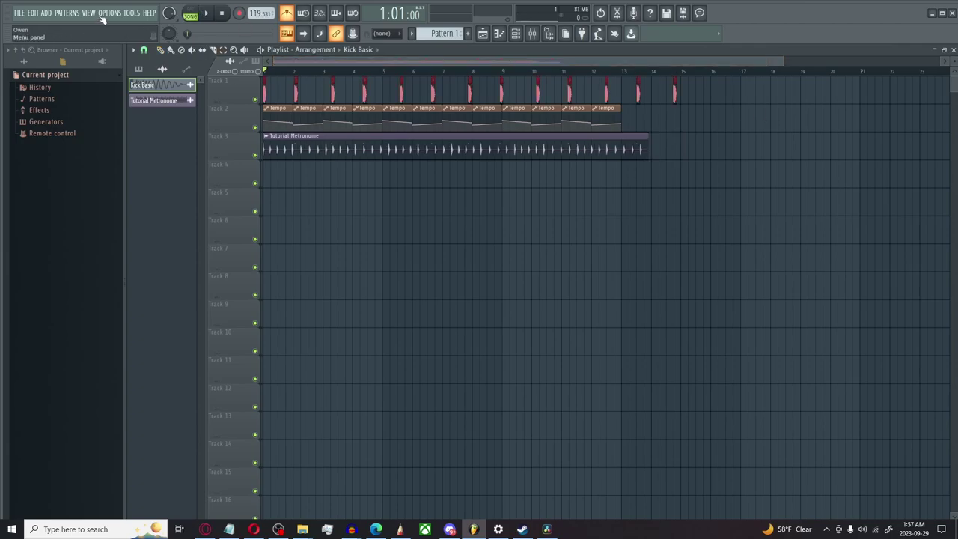
pyautogui.click(108, 13)
pyautogui.moveTo(137, 17)
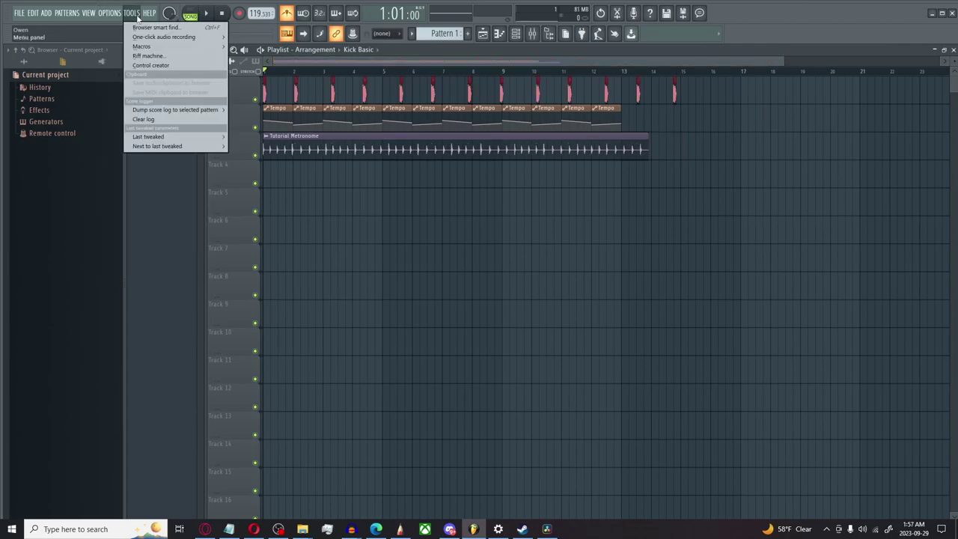
pyautogui.moveTo(150, 49)
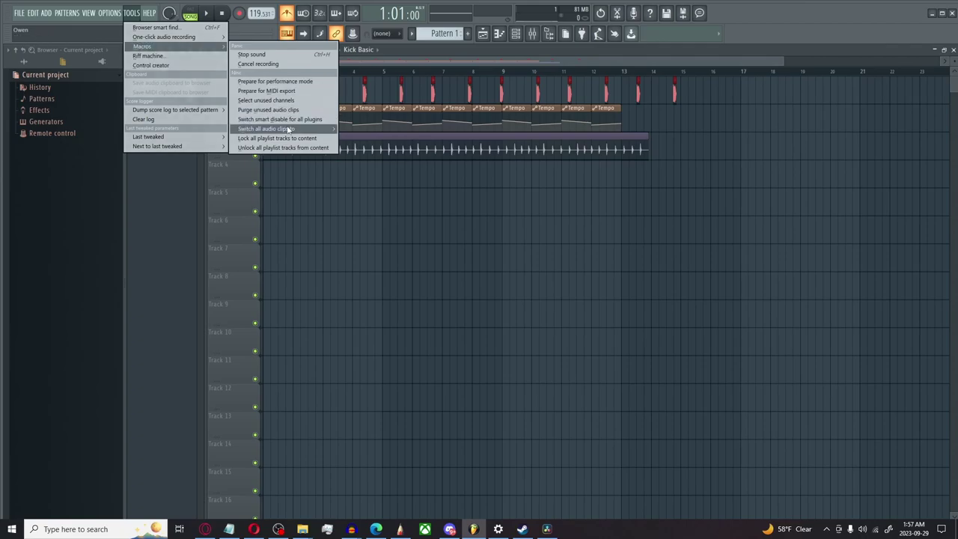
pyautogui.click(355, 129)
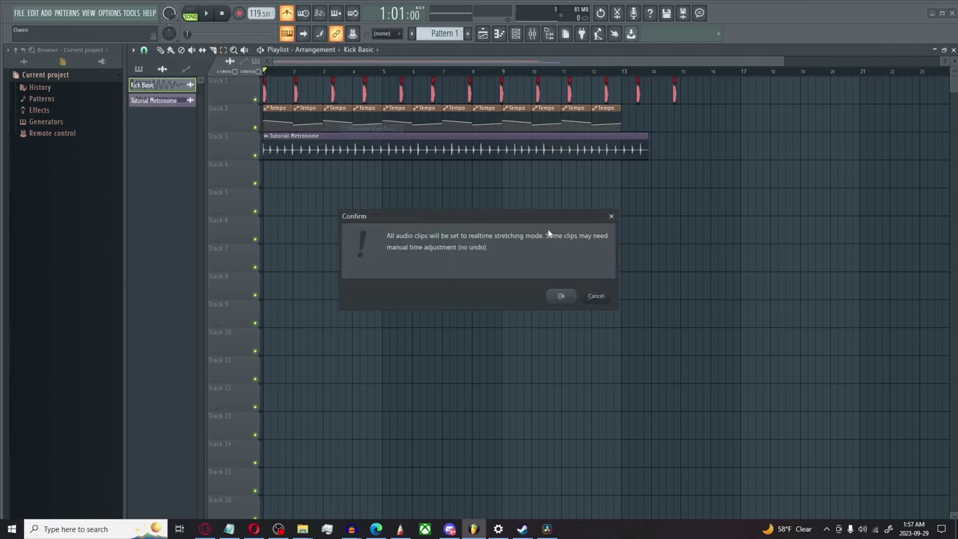
pyautogui.click(561, 296)
# Step: Return to FL Studio and play the arrangement from the start to check the kicks against the Tutorial Metronome recording
pyautogui.press('space')
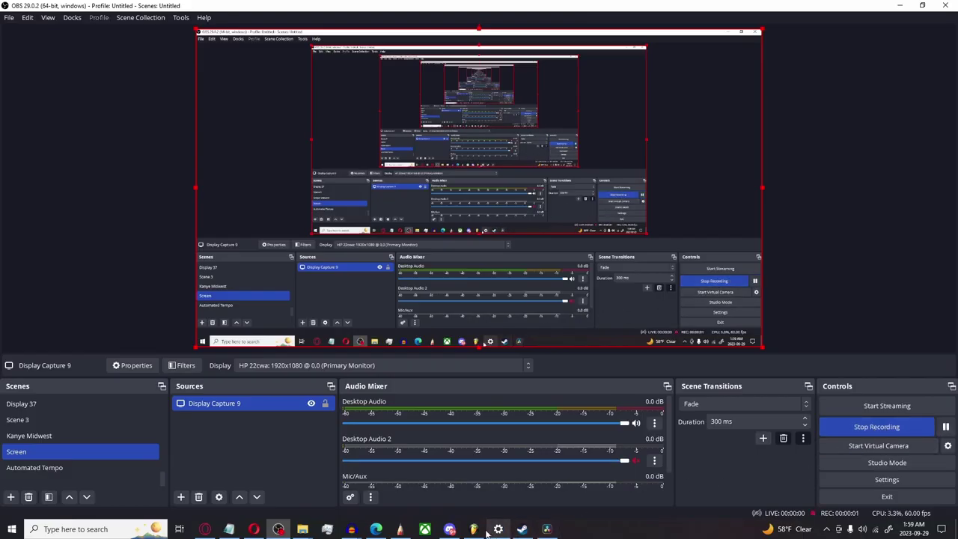
pyautogui.click(476, 527)
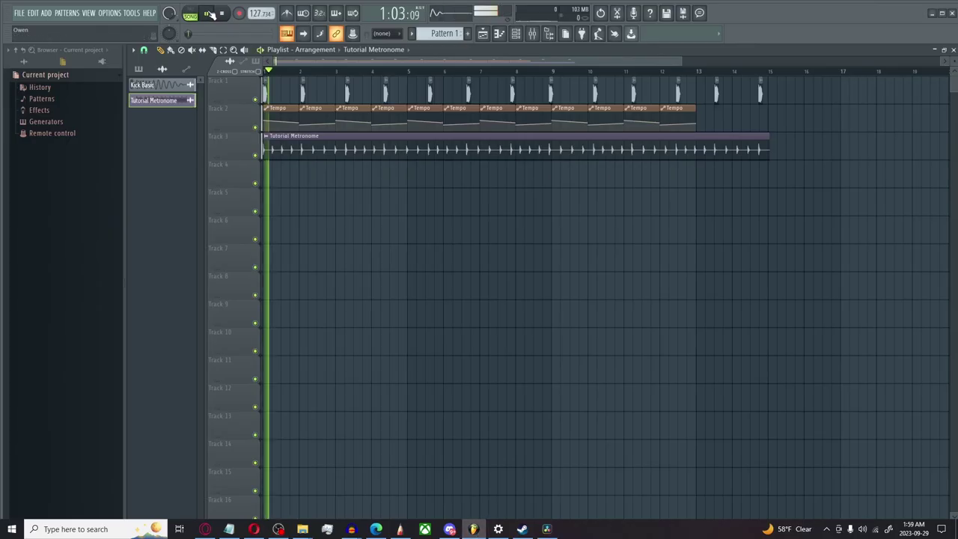